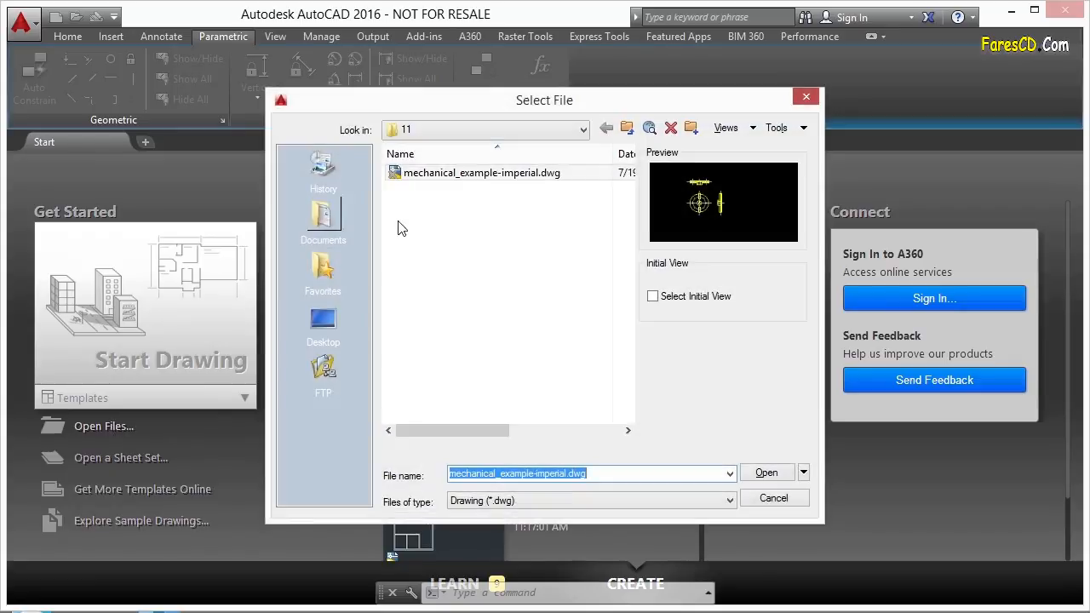
# Step: Open the drawing mechanical_example-imperial.dwg
pyautogui.click(477, 183)
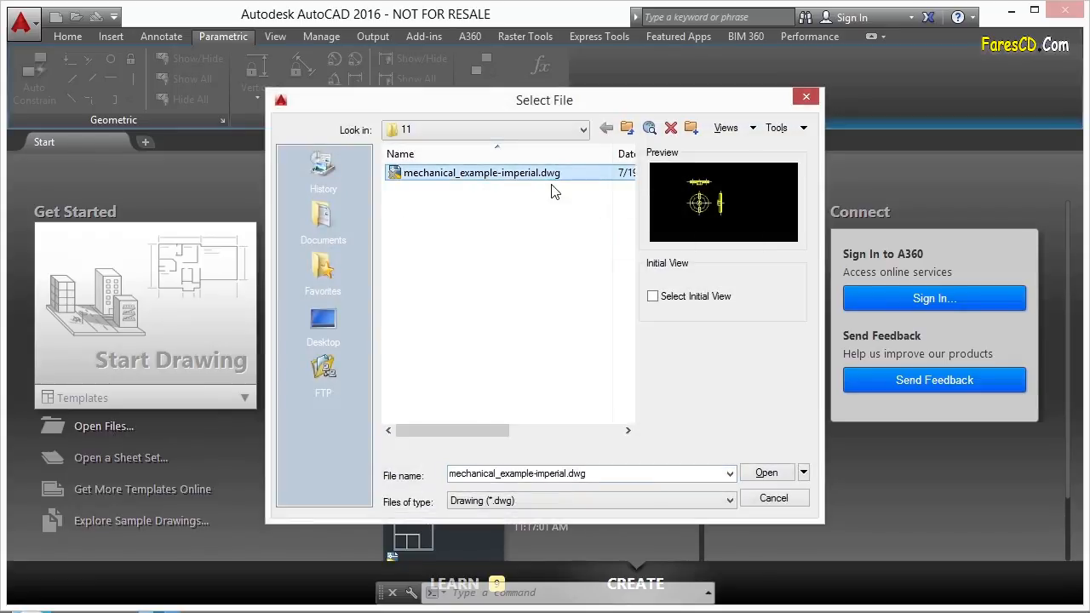
pyautogui.click(766, 476)
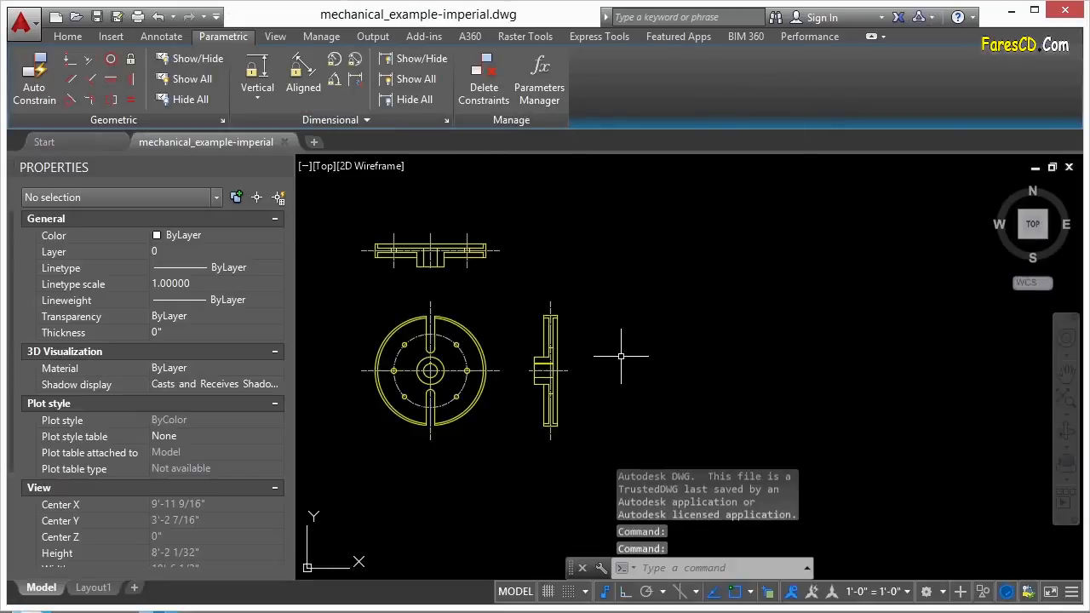
pyautogui.moveTo(516, 326); pyautogui.dragTo(531, 320, button='middle')
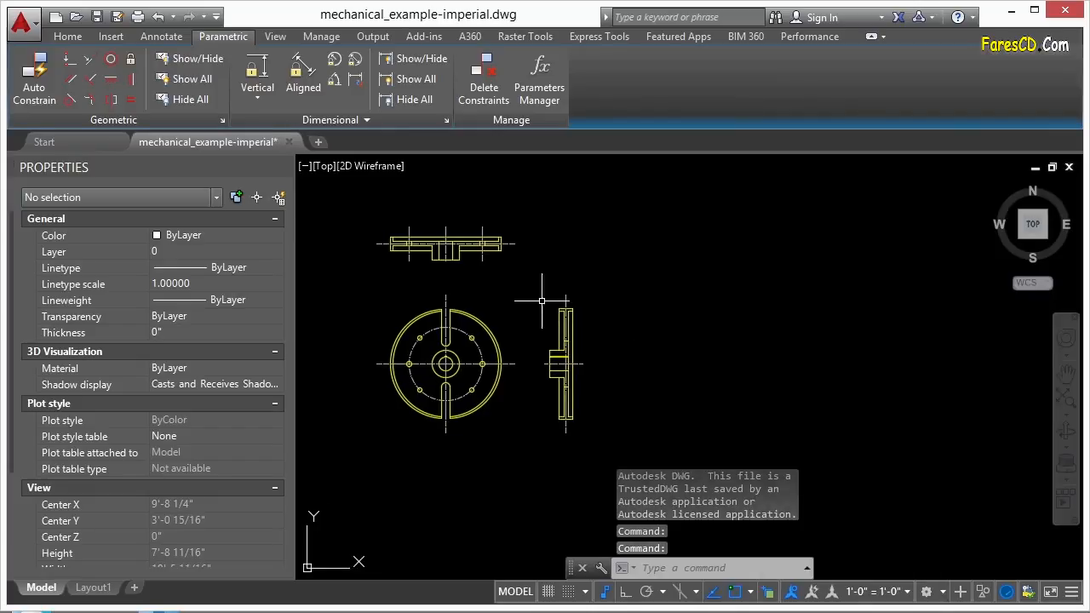
# Step: Show all geometric constraints in the drawing briefly, and hide them again
pyautogui.click(186, 79)
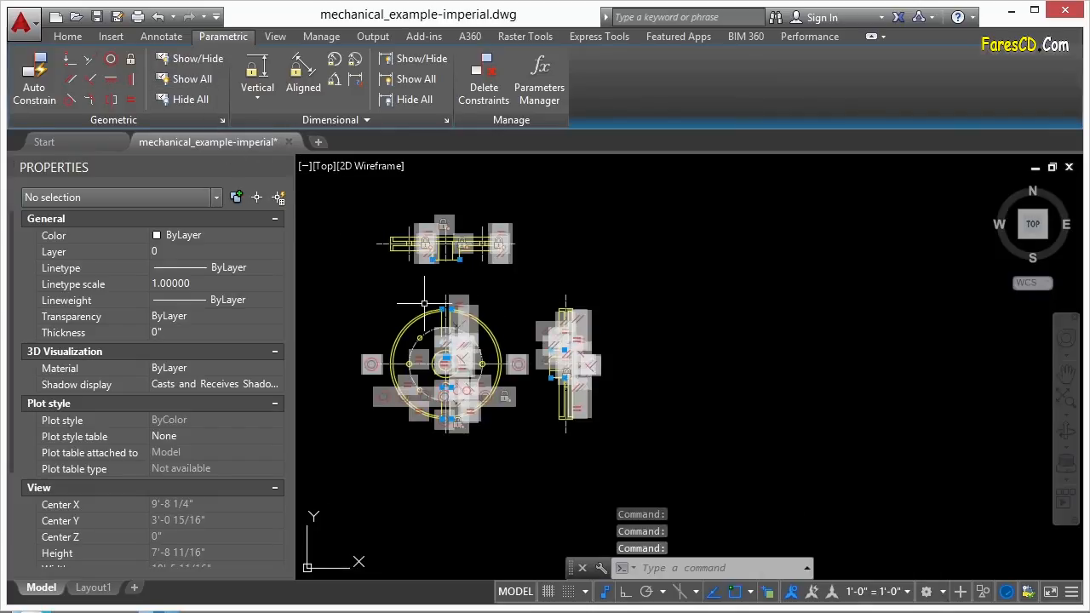
pyautogui.click(186, 99)
pyautogui.moveTo(449, 207); pyautogui.dragTo(505, 246, button='middle')
# Step: Show all dimensional constraints, examine their names and expressions around the three views, and hide them again
pyautogui.click(429, 83)
pyautogui.scroll(-5, 586, 365)
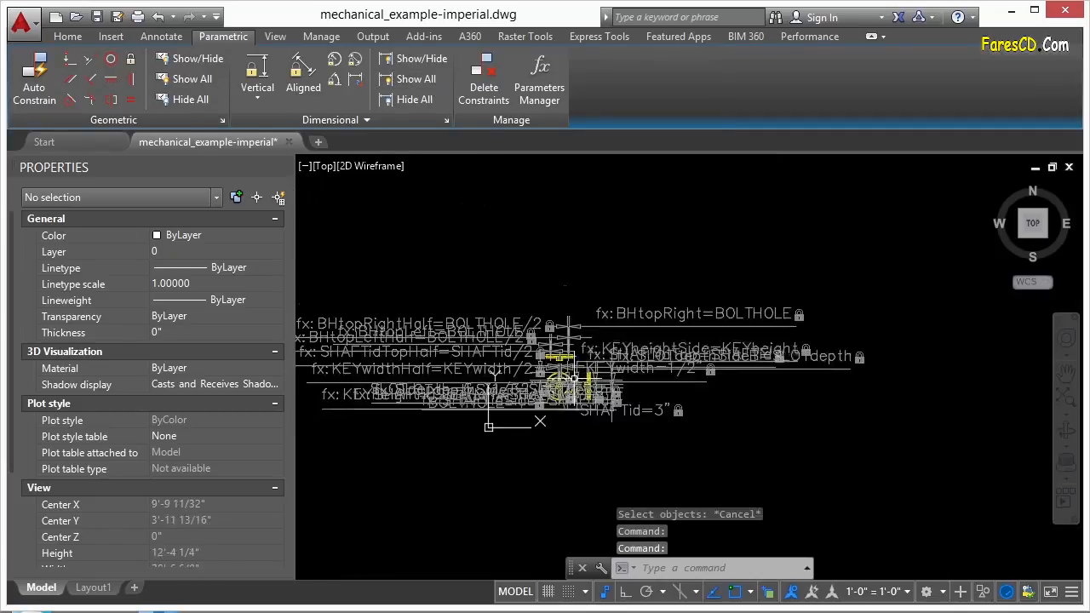
pyautogui.scroll(1, 577, 378)
pyautogui.scroll(4, 577, 378)
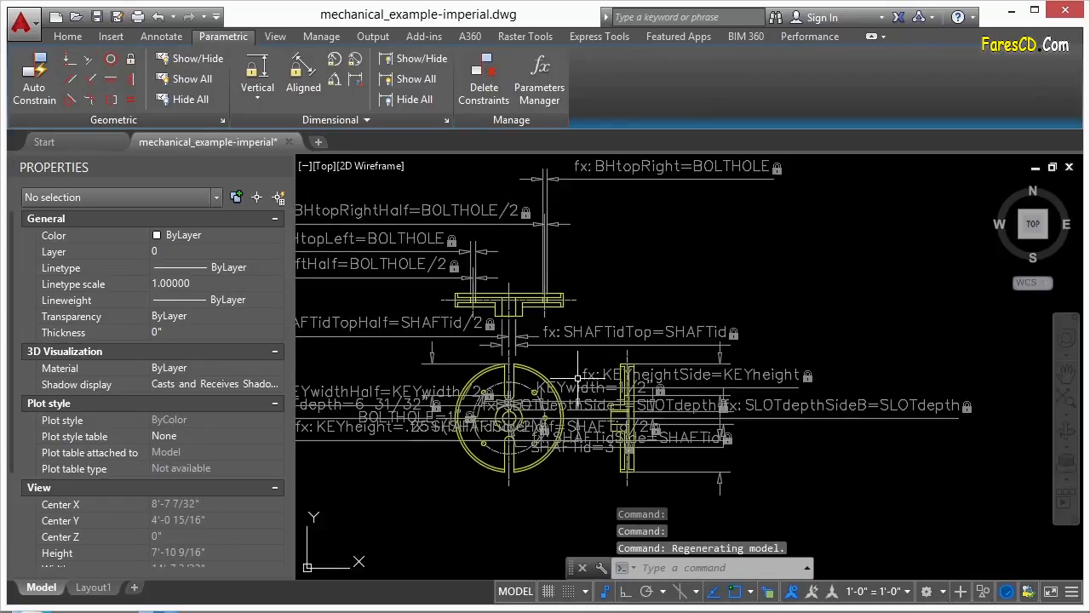
pyautogui.scroll(5, 574, 349)
pyautogui.scroll(-6, 421, 292)
pyautogui.scroll(4, 623, 293)
pyautogui.scroll(-5, 606, 301)
pyautogui.scroll(4, 592, 259)
pyautogui.scroll(-2, 583, 355)
pyautogui.click(415, 99)
pyautogui.moveTo(606, 341)
pyautogui.mouseDown(button='middle')
pyautogui.moveTo(554, 262)
pyautogui.moveTo(443, 208)
pyautogui.mouseUp(button='middle')
# Step: Open the Parameters Manager with the All Used in Expressions filter, filter tree collapsed, and widen the Name column to show full parameter names
pyautogui.click(558, 99)
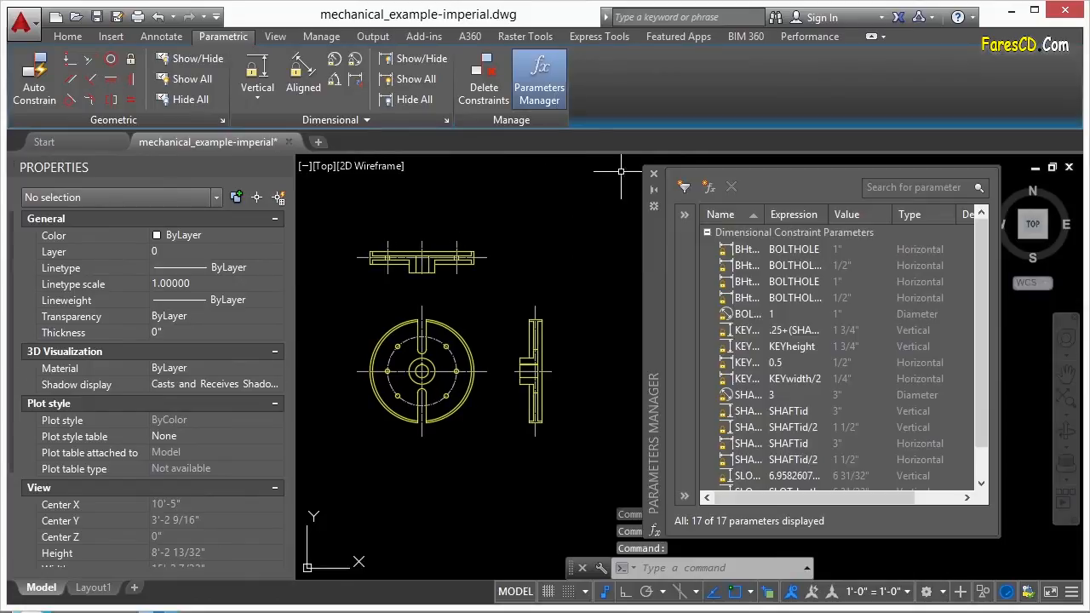
pyautogui.click(681, 266)
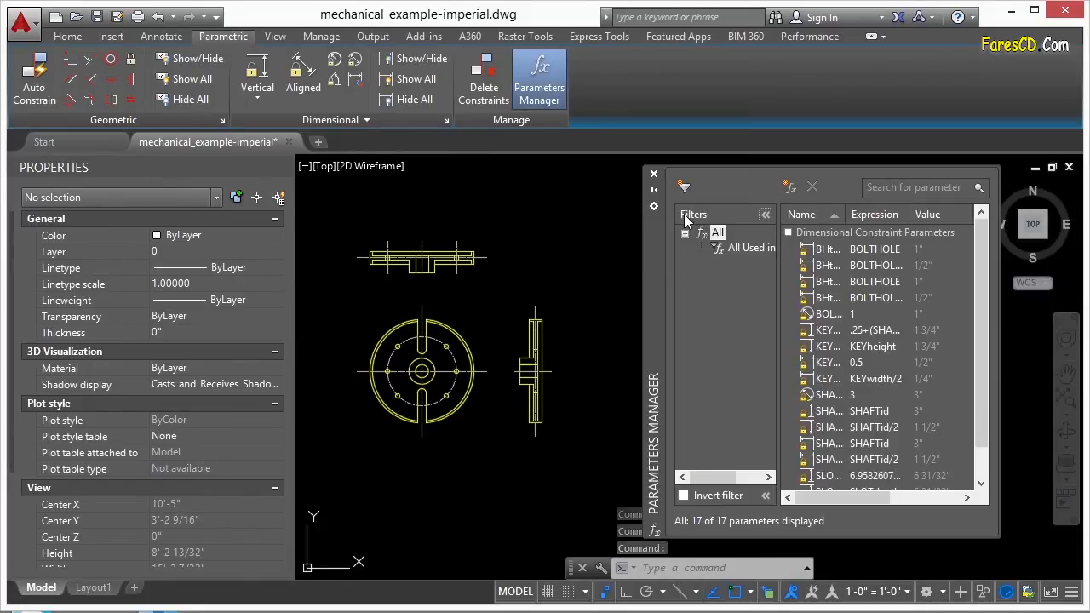
pyautogui.click(766, 214)
pyautogui.moveTo(765, 214); pyautogui.dragTo(817, 214)
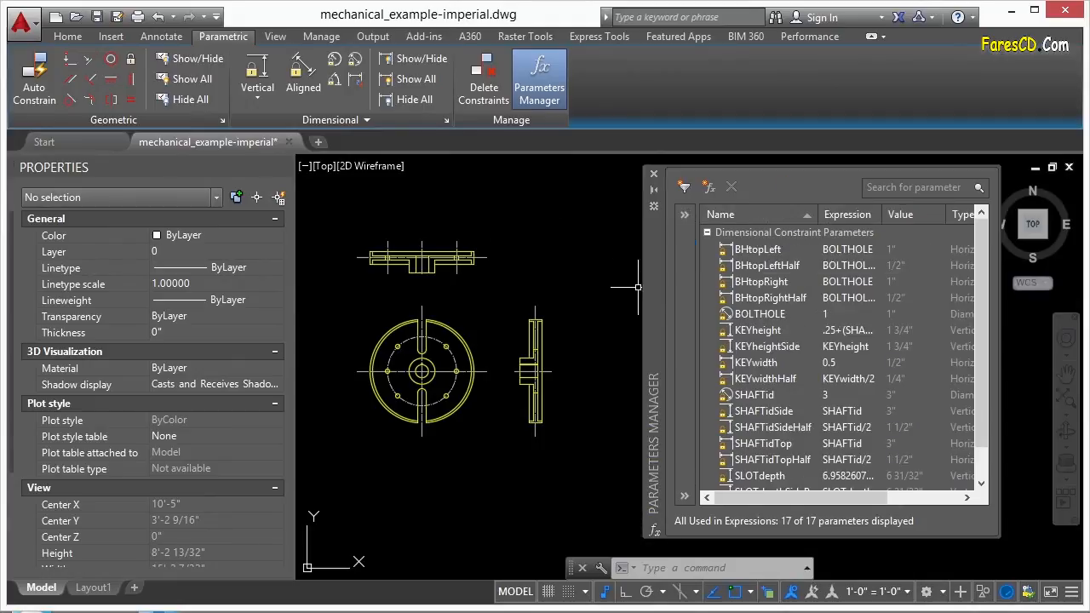
# Step: Reposition and enlarge the Parameters Manager, and widen its Expression column until the full expressions are readable
pyautogui.moveTo(653, 292); pyautogui.dragTo(589, 283)
pyautogui.moveTo(936, 529); pyautogui.dragTo(1037, 554)
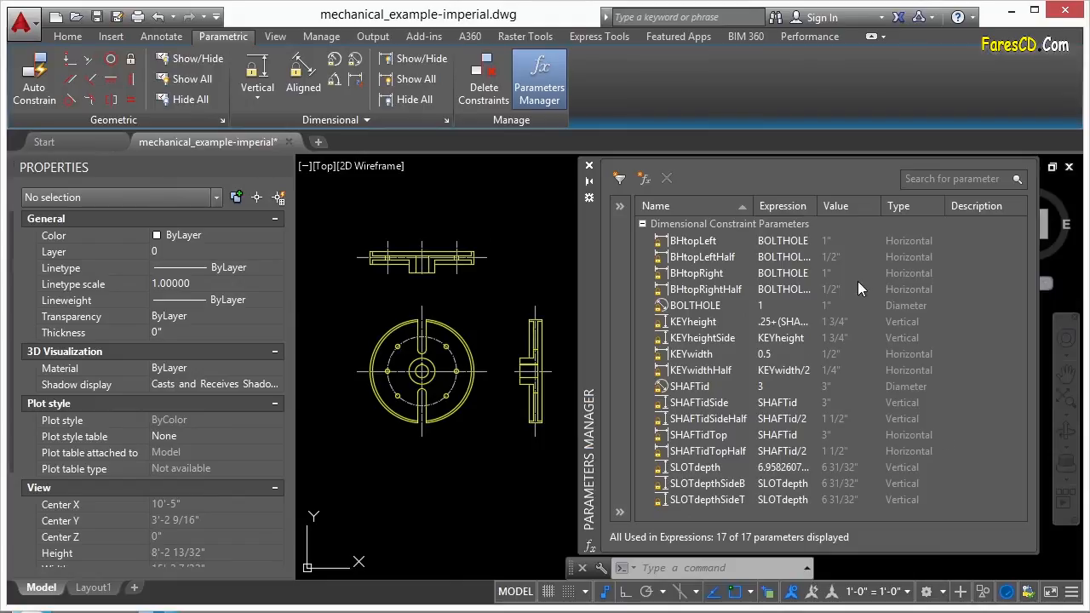
pyautogui.moveTo(817, 206); pyautogui.dragTo(865, 206)
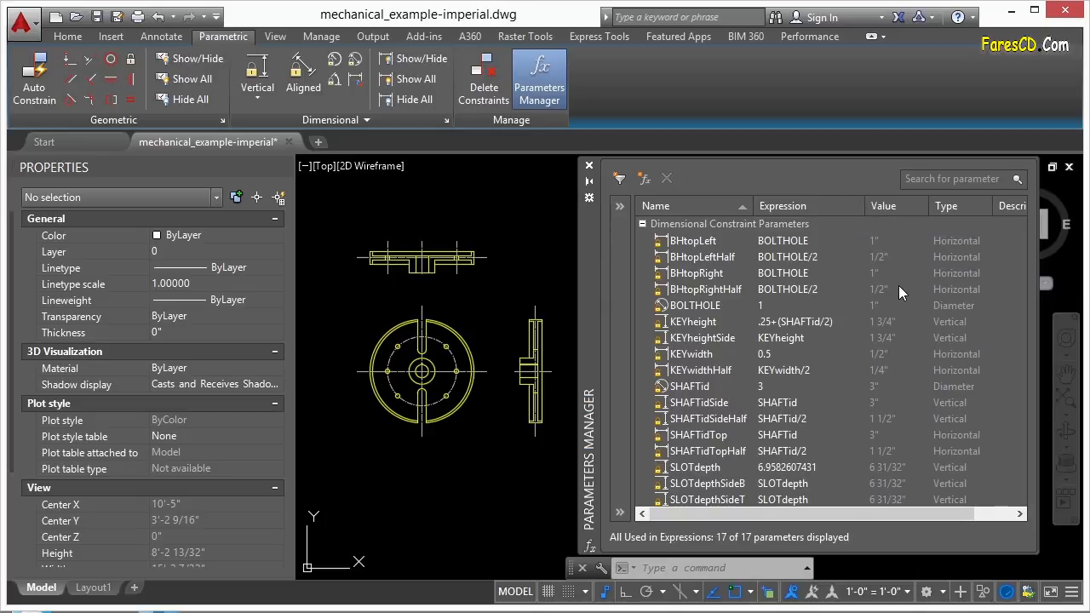
# Step: Examine how the BHtopLeft parameter's expression refers to the BOLTHOLE diameter parameter
pyautogui.click(698, 244)
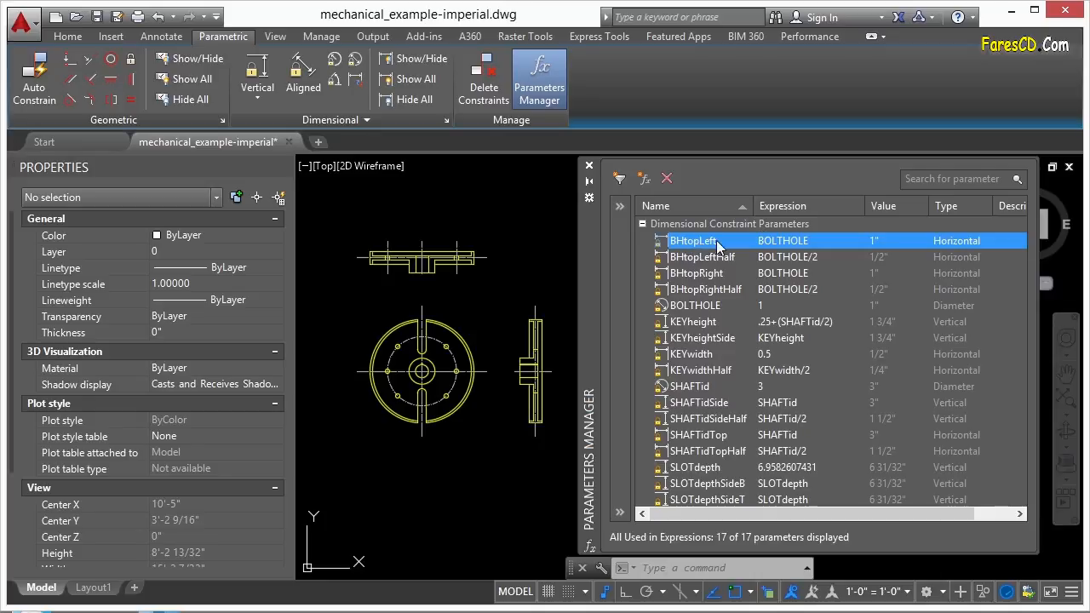
pyautogui.rightClick(713, 237)
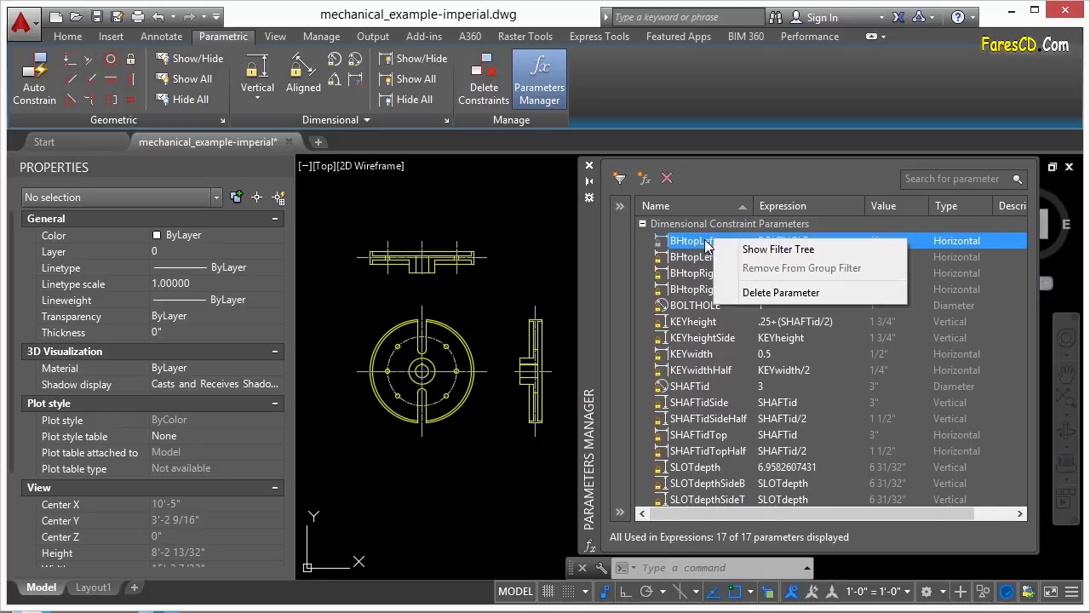
pyautogui.click(698, 255)
pyautogui.click(710, 239)
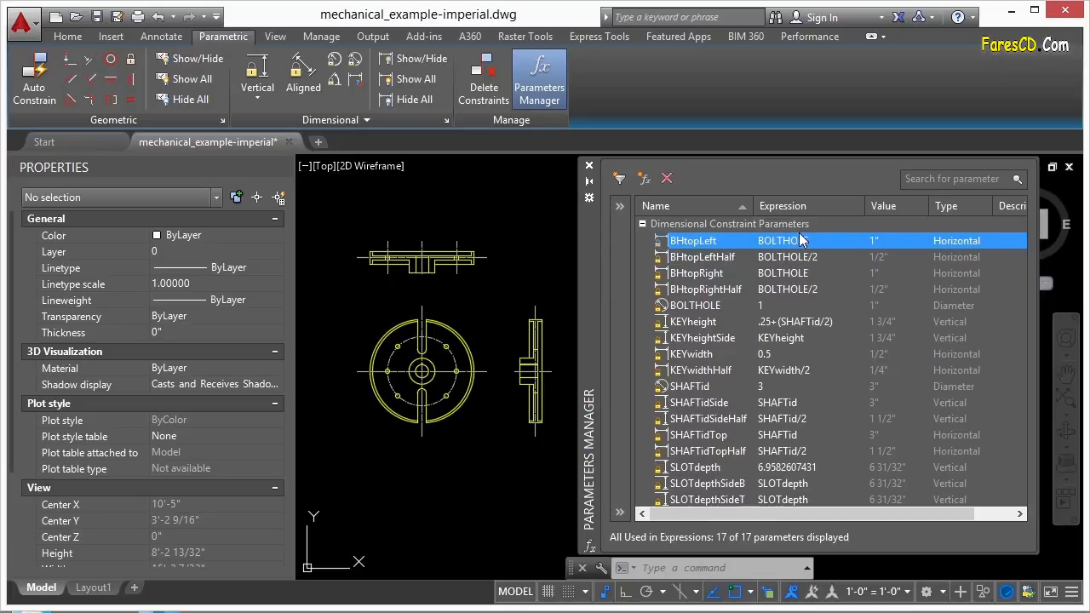
pyautogui.click(701, 305)
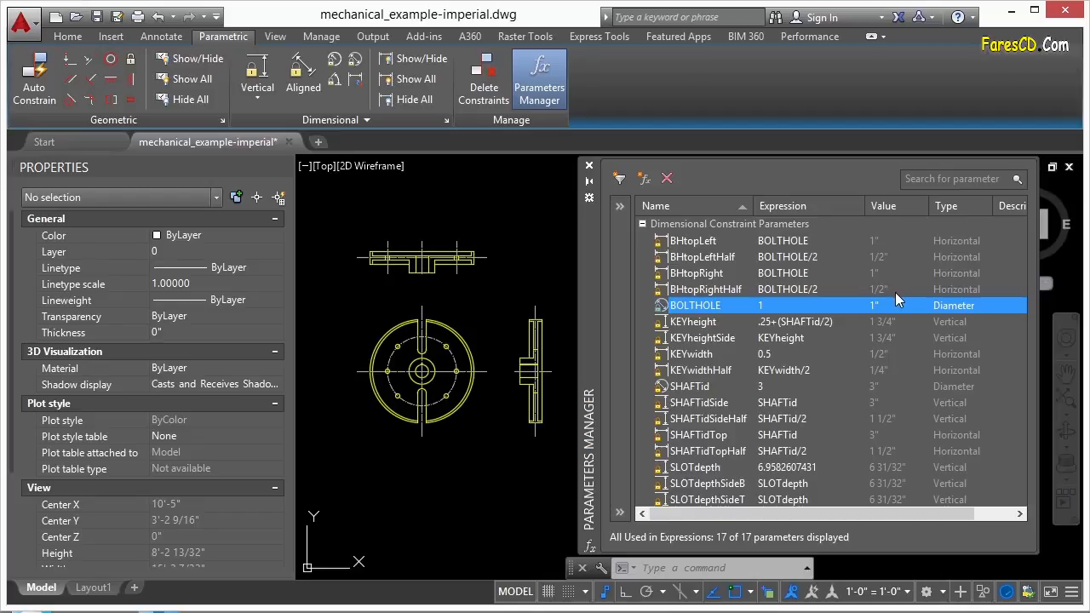
pyautogui.click(716, 242)
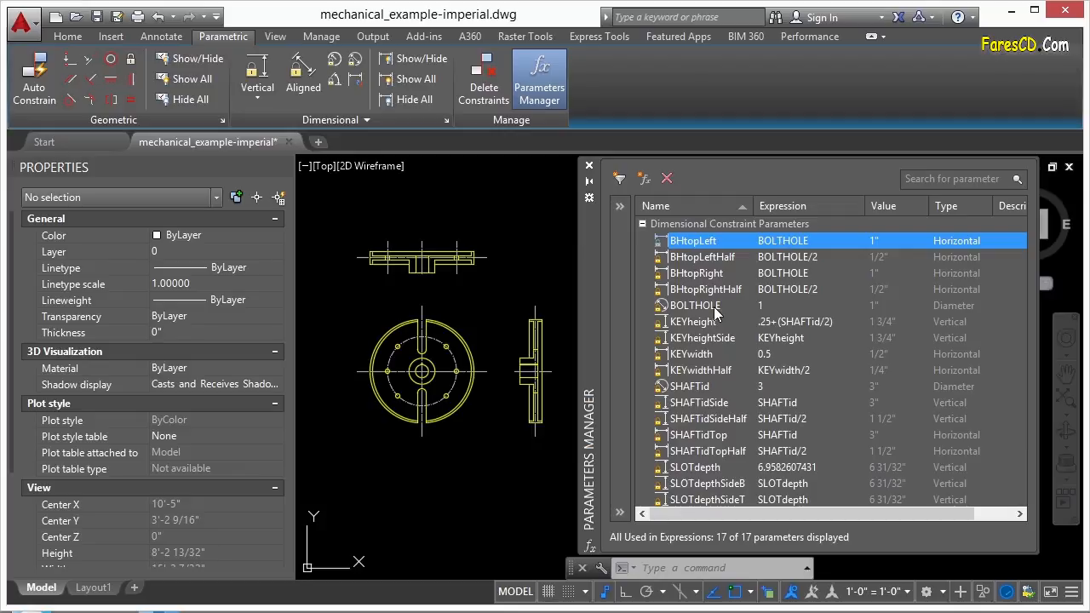
pyautogui.click(767, 310)
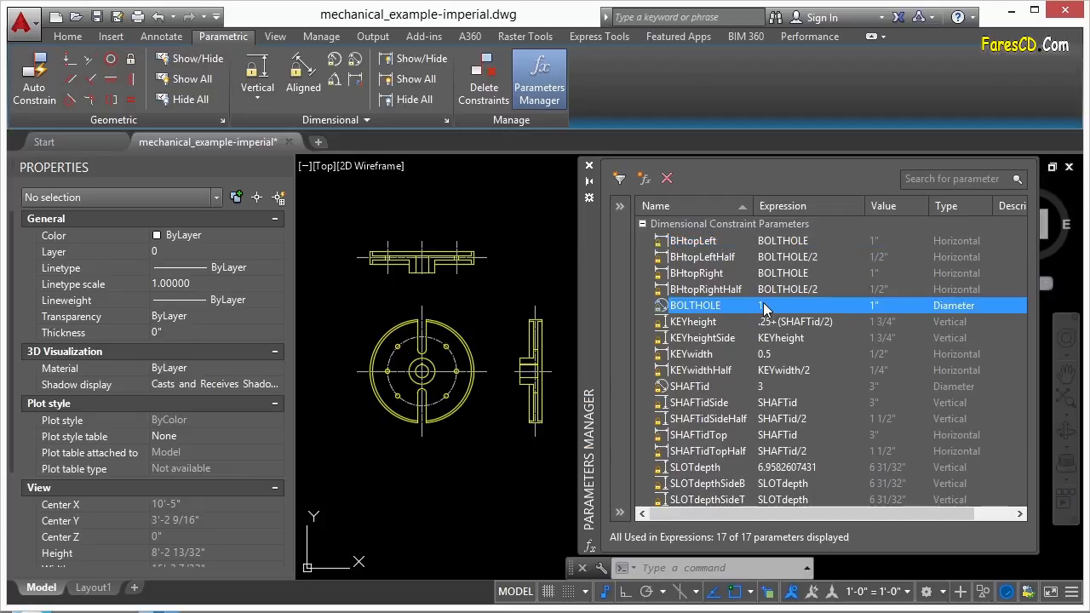
# Step: Select the upper-left bolt hole in the front view and examine its BOLTHOLE dimension and Equal constraint
pyautogui.scroll(5, 401, 367)
pyautogui.moveTo(405, 342); pyautogui.dragTo(480, 326, button='middle')
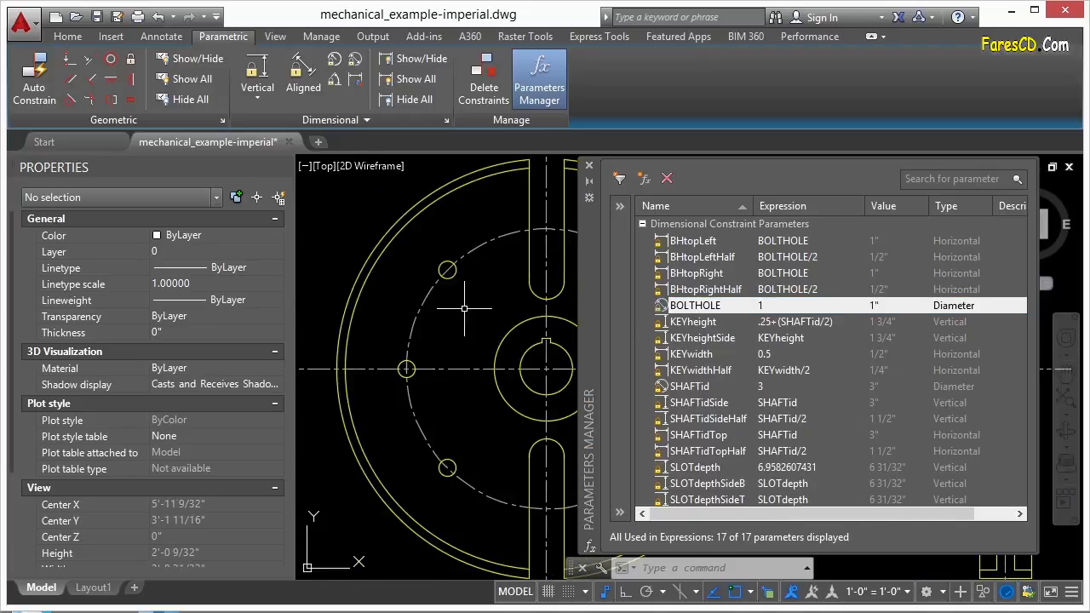
pyautogui.click(447, 281)
pyautogui.scroll(3, 447, 290)
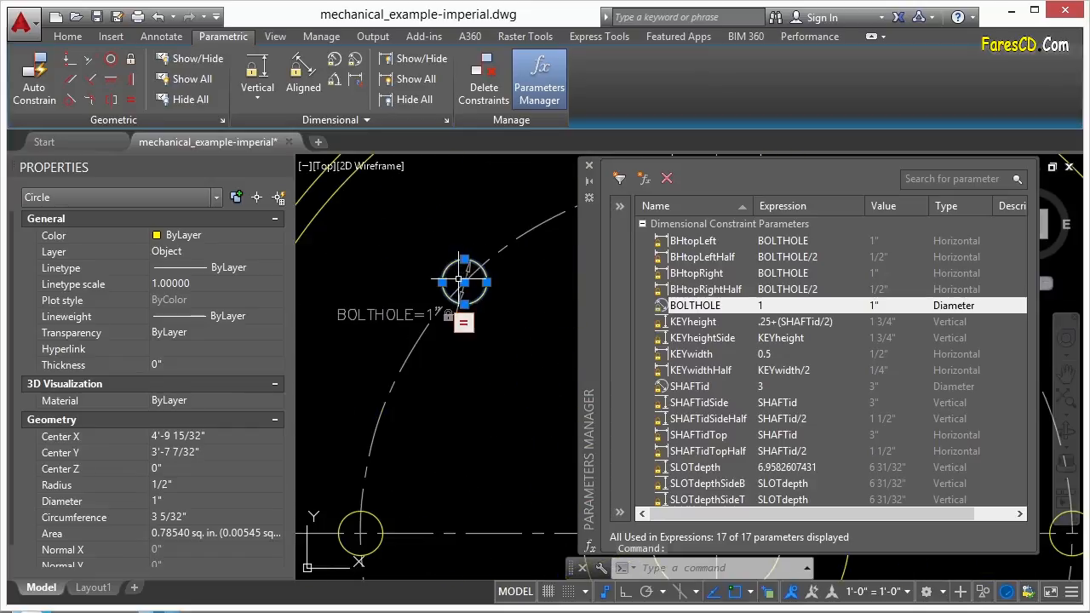
pyautogui.scroll(-2, 450, 272)
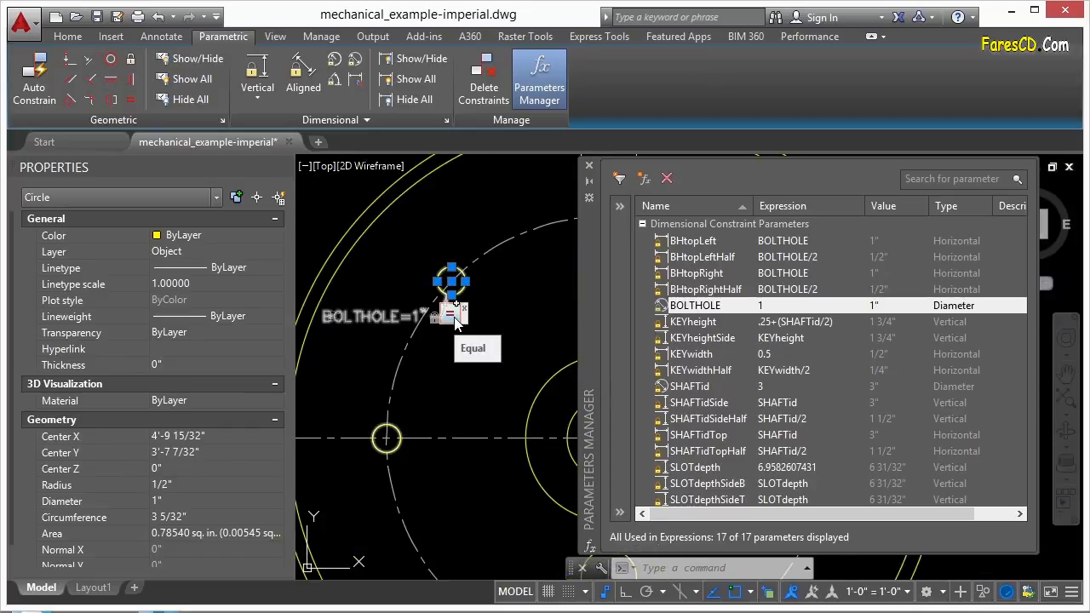
# Step: Add the other five bolt holes to the selection and examine the Equal constraints linking them
pyautogui.click(397, 426)
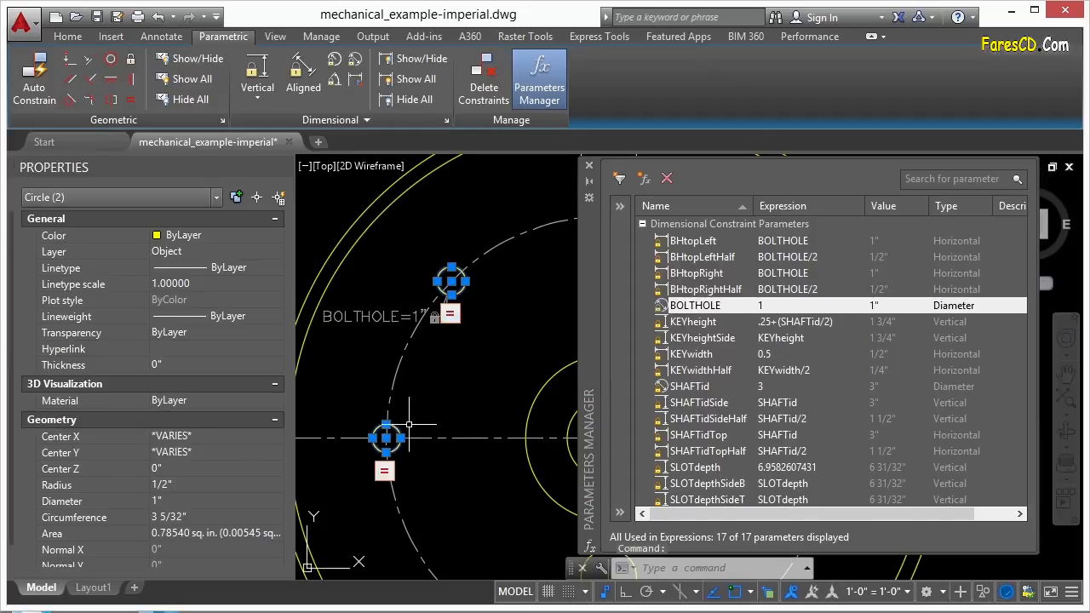
pyautogui.scroll(-1, 361, 311)
pyautogui.click(418, 490)
pyautogui.scroll(-1, 415, 492)
pyautogui.click(520, 430)
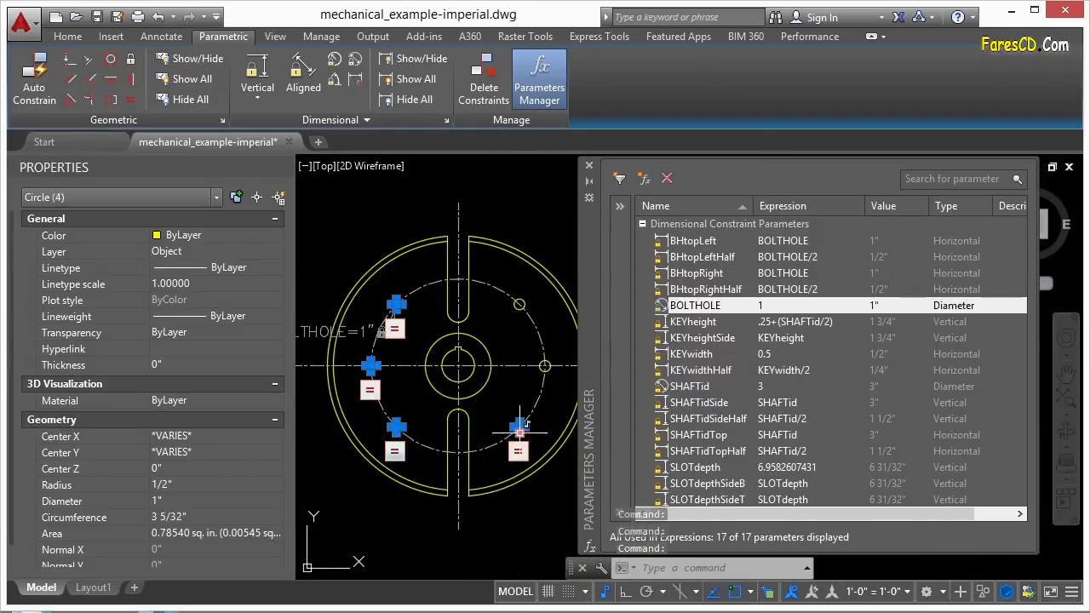
pyautogui.scroll(4, 545, 385)
pyautogui.click(545, 367)
pyautogui.click(520, 305)
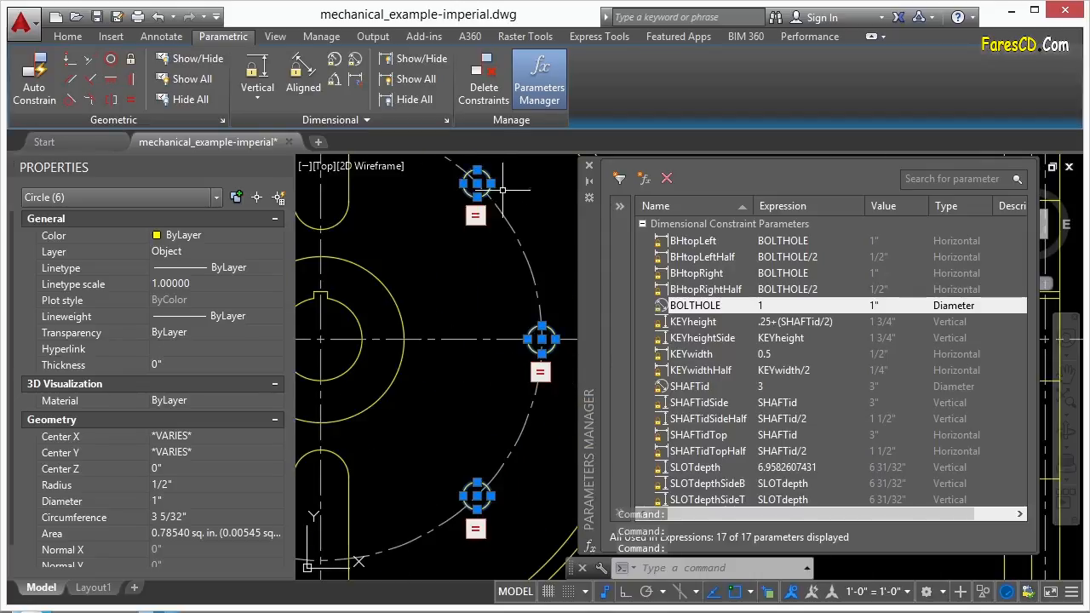
pyautogui.scroll(-2, 540, 291)
pyautogui.scroll(-2, 506, 367)
pyautogui.scroll(2, 324, 281)
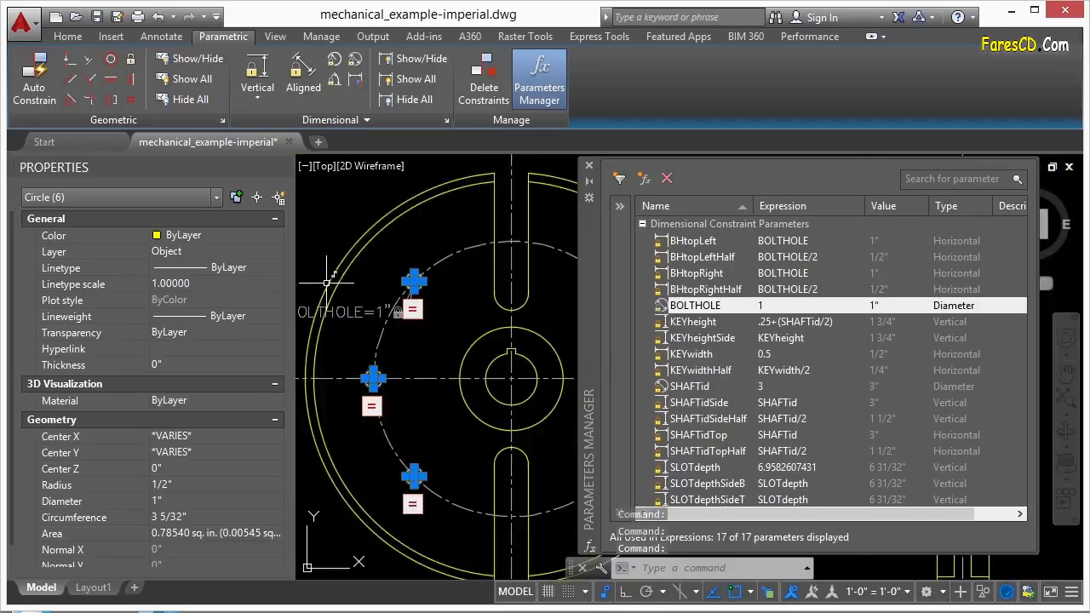
pyautogui.scroll(3, 394, 314)
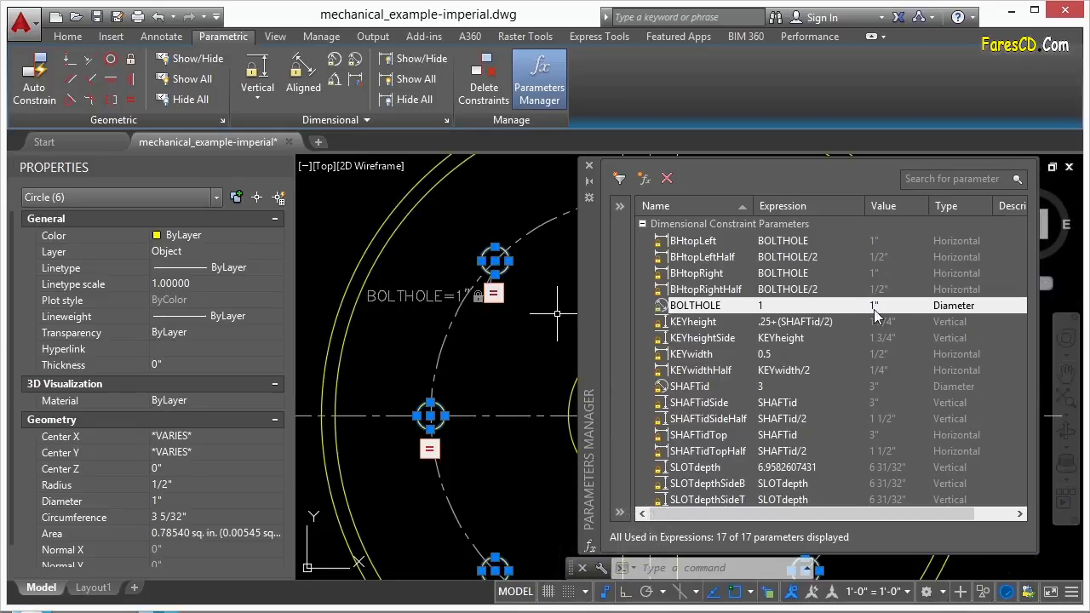
# Step: Select the left bolt-hole edge in the top view and examine its BHtopLeft and BHtopLeftHalf constraints
pyautogui.scroll(-4, 426, 307)
pyautogui.scroll(3, 416, 281)
pyautogui.moveTo(411, 203); pyautogui.dragTo(442, 289, button='middle')
pyautogui.scroll(2, 441, 288)
pyautogui.click(430, 292)
pyautogui.scroll(-2, 428, 358)
pyautogui.moveTo(398, 249)
pyautogui.mouseDown(button='middle')
pyautogui.moveTo(437, 344)
pyautogui.moveTo(488, 367)
pyautogui.mouseUp(button='middle')
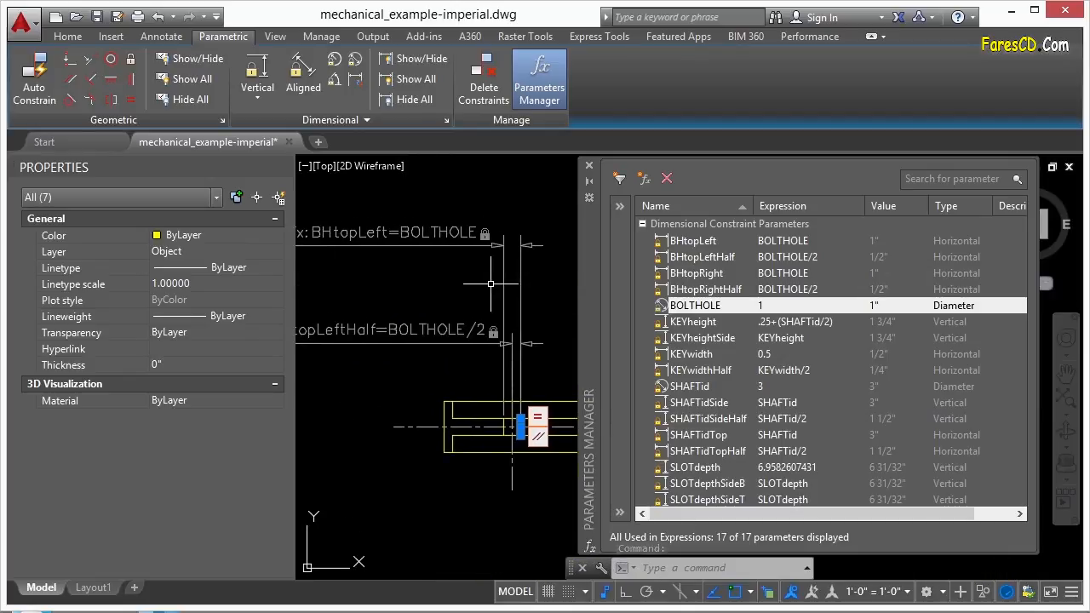
pyautogui.moveTo(428, 272); pyautogui.dragTo(458, 273, button='middle')
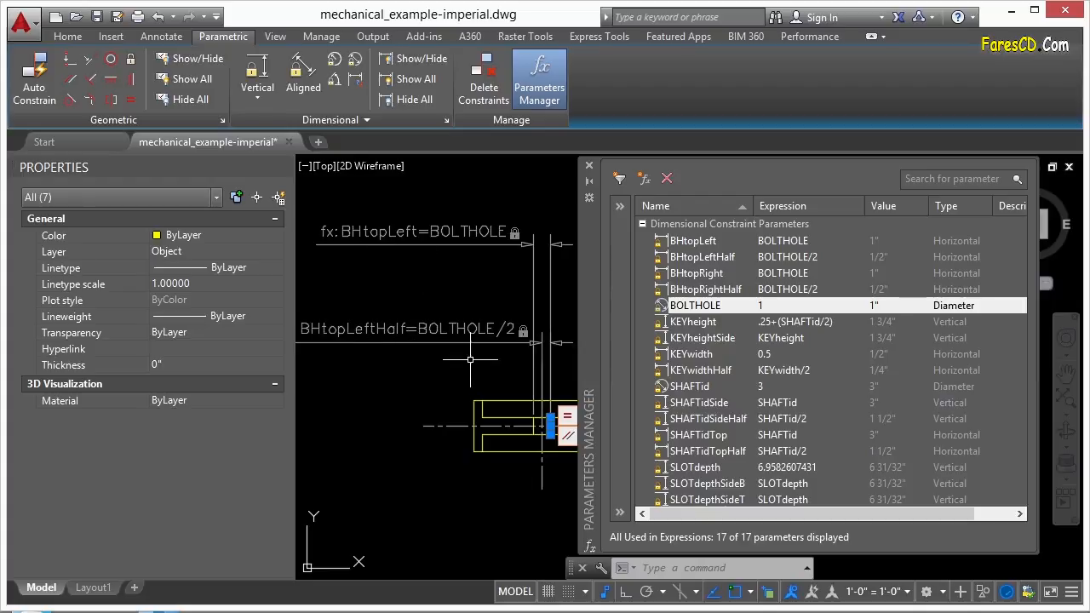
pyautogui.moveTo(491, 374); pyautogui.dragTo(444, 360, button='middle')
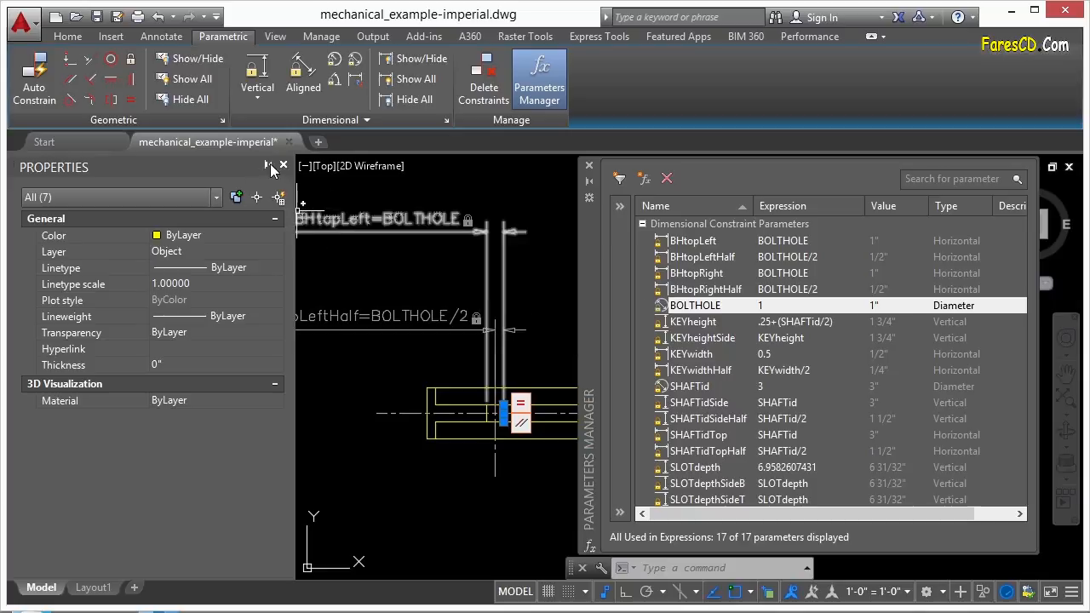
# Step: Auto-hide the Properties palette and clear the selection with all three views in sight
pyautogui.click(267, 165)
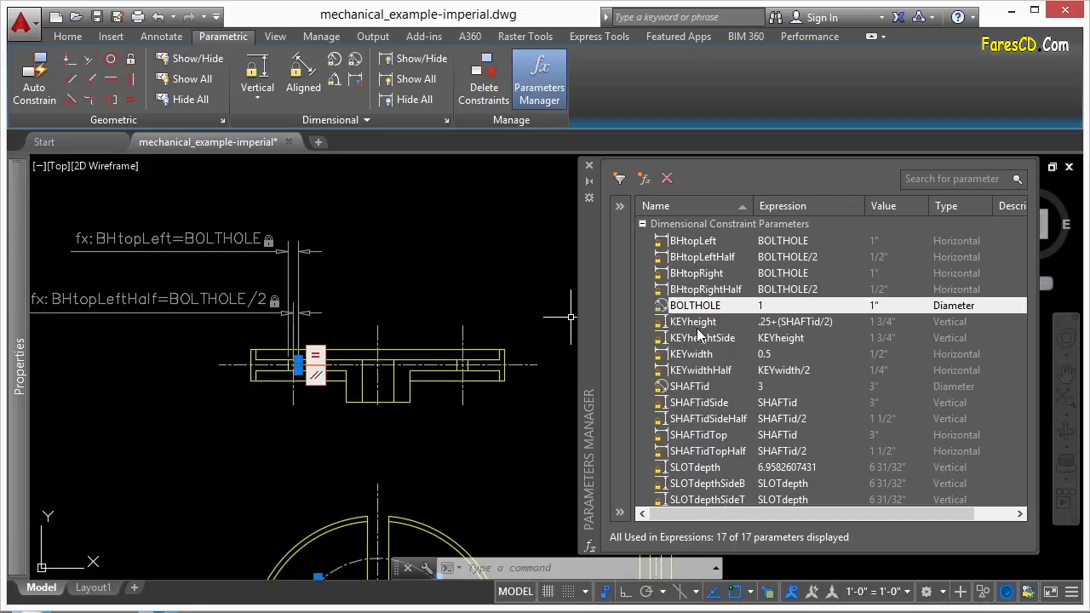
pyautogui.scroll(-5, 470, 281)
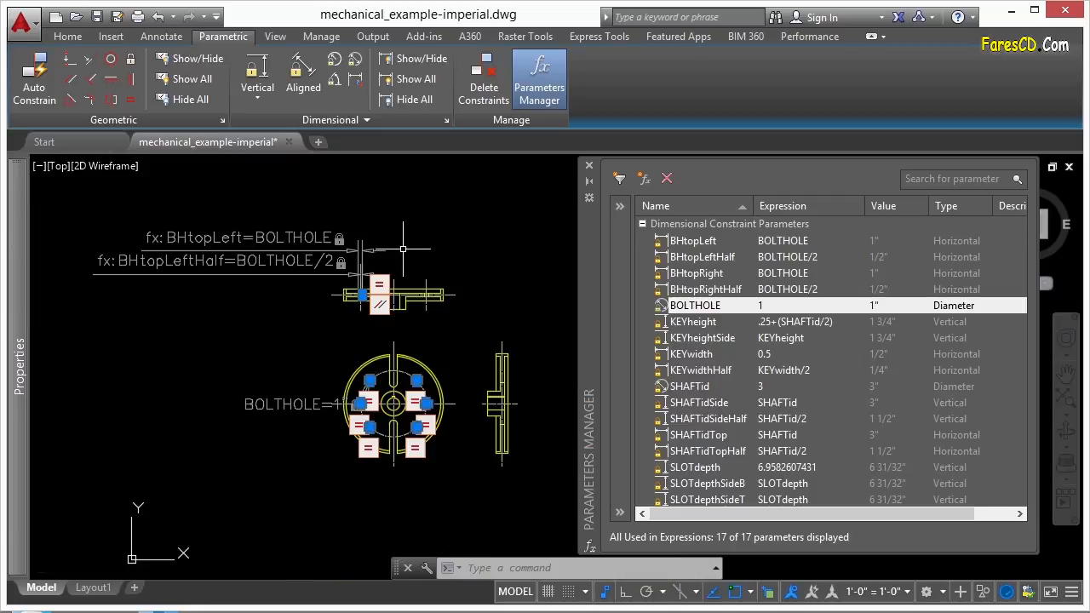
pyautogui.press('Escape')
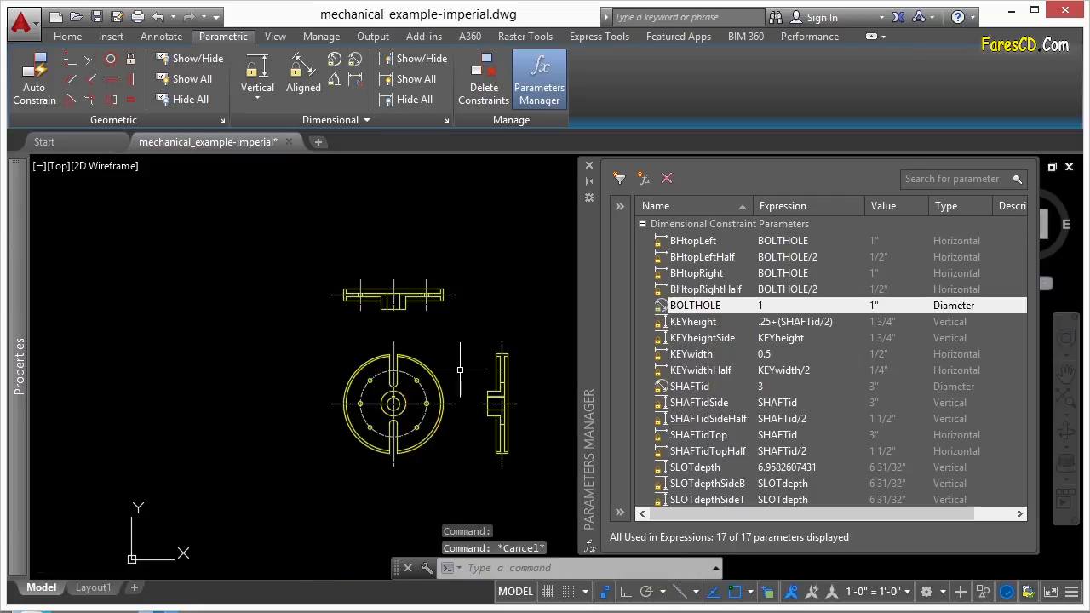
# Step: Set the BOLTHOLE parameter's expression to 2 with the front and top views in sight
pyautogui.scroll(3, 425, 341)
pyautogui.scroll(2, 342, 366)
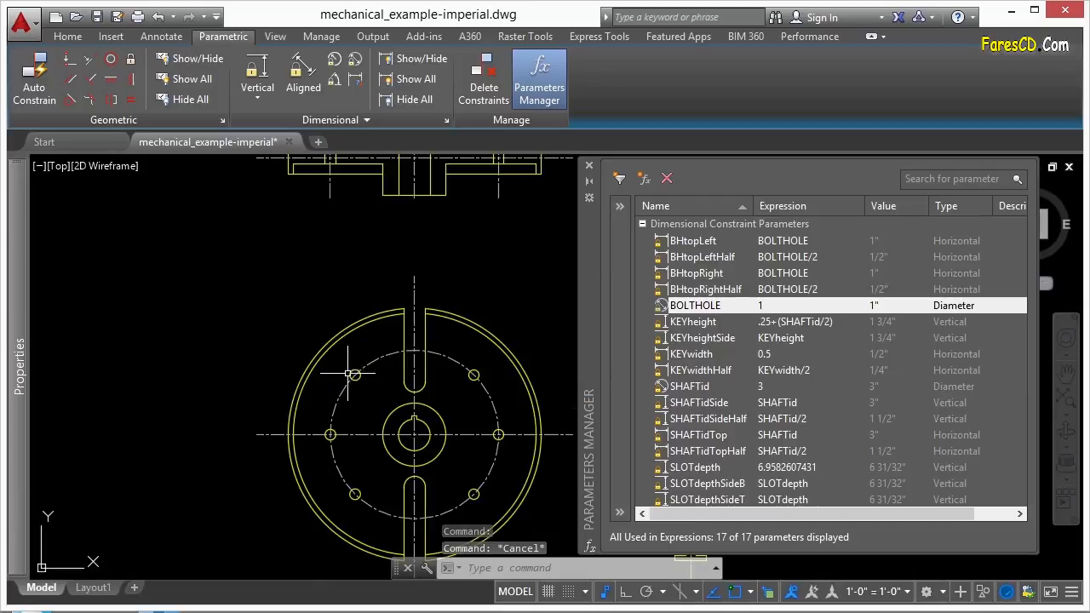
pyautogui.moveTo(375, 378); pyautogui.dragTo(371, 422, button='middle')
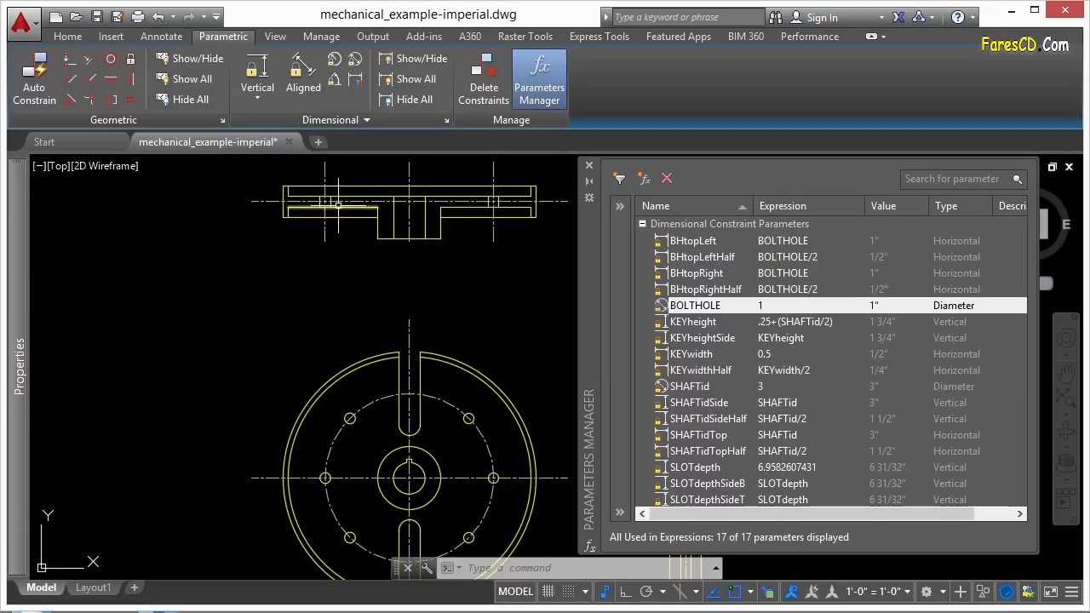
pyautogui.click(891, 309)
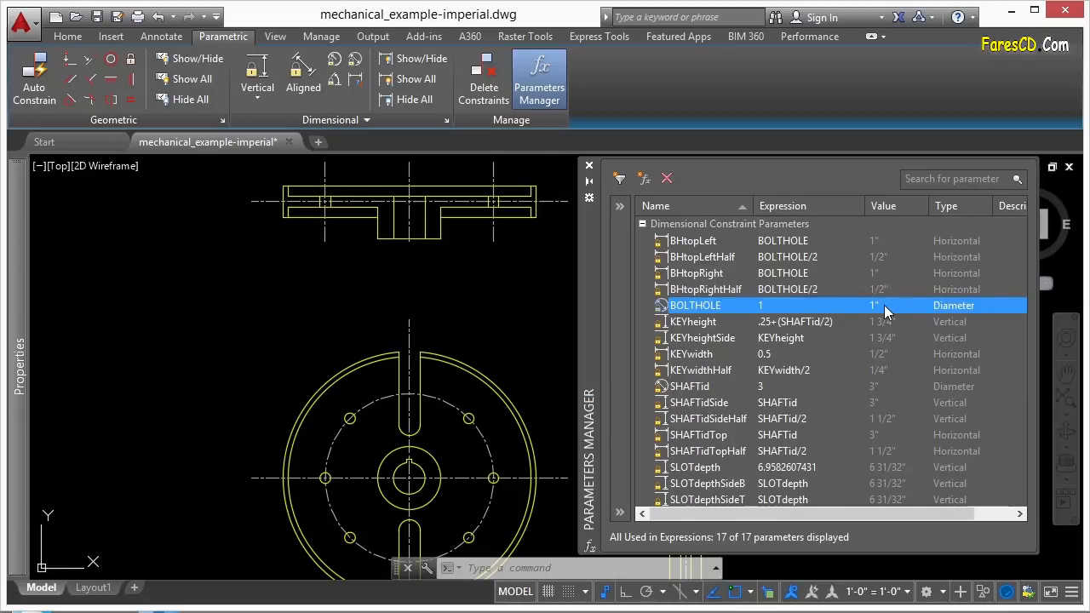
pyautogui.doubleClick(782, 305)
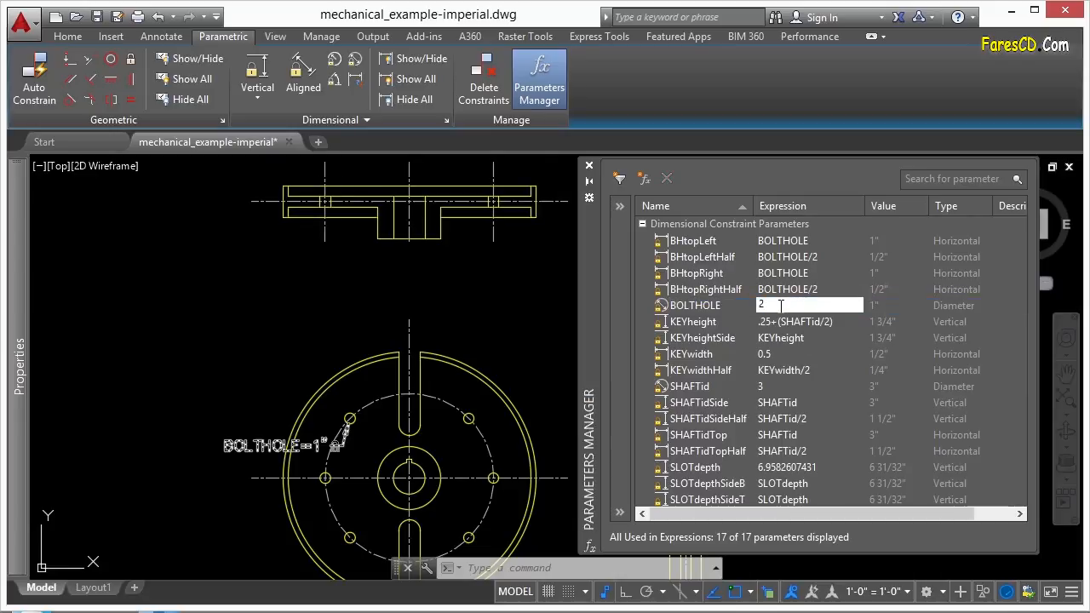
pyautogui.press('Return')
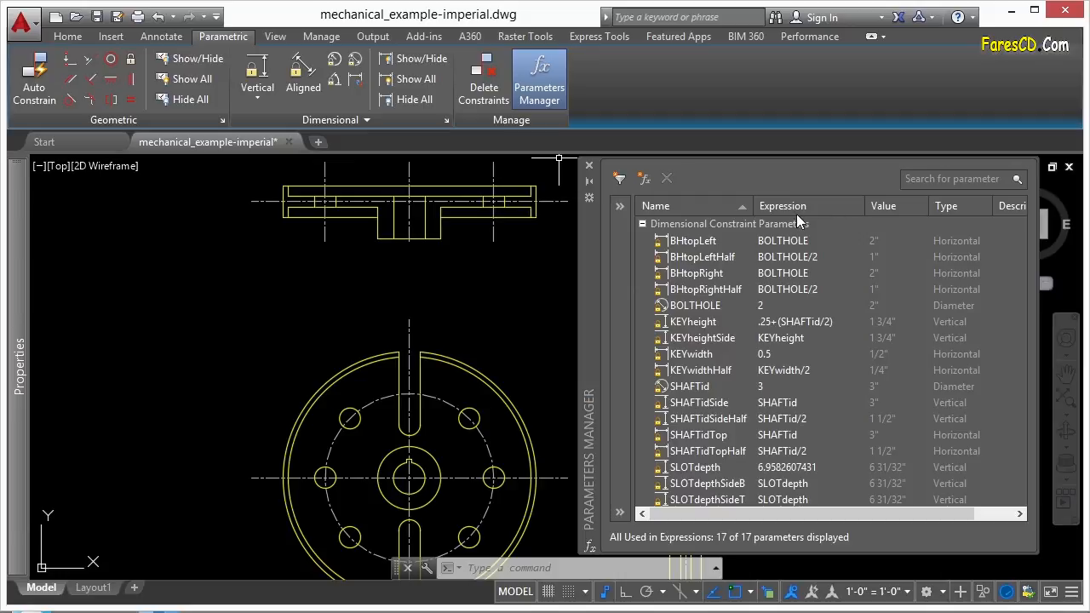
# Step: Examine how the BHtopLeft and BHtopLeftHalf expressions depend on the BOLTHOLE parameter
pyautogui.click(781, 306)
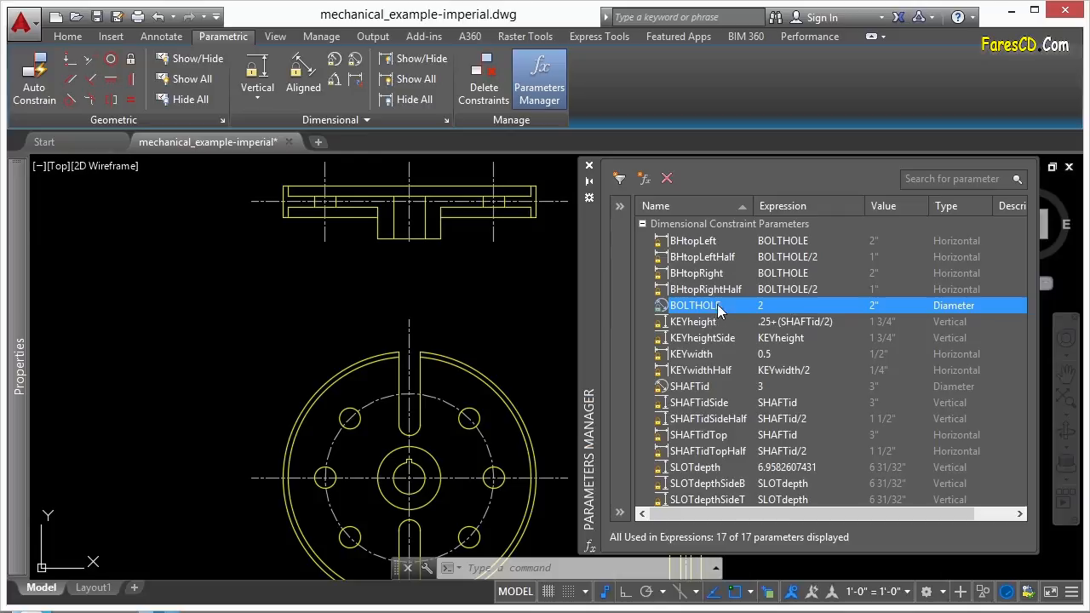
pyautogui.click(791, 241)
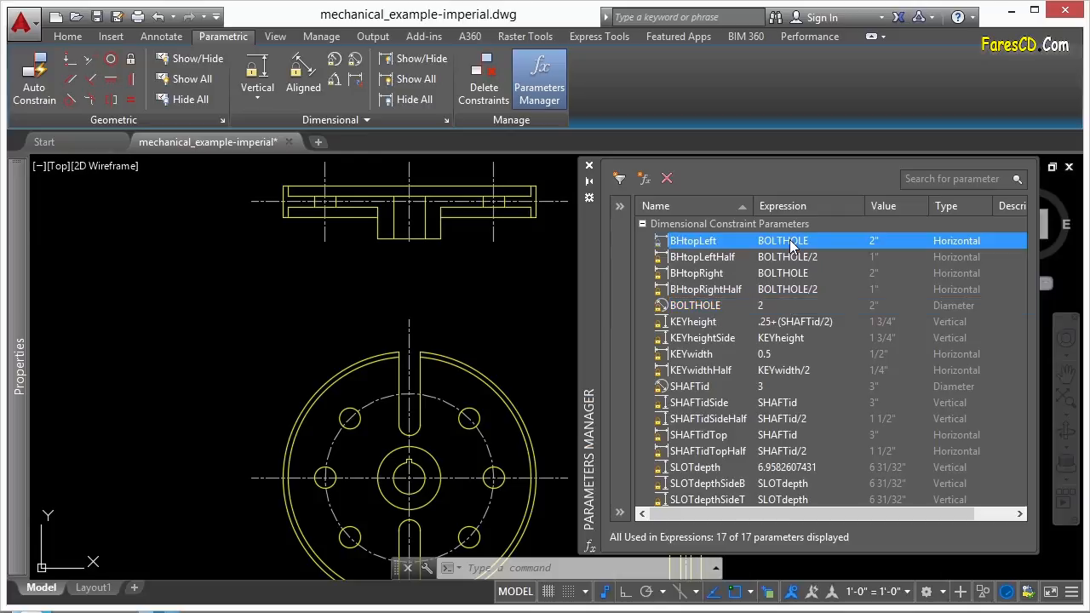
pyautogui.click(787, 257)
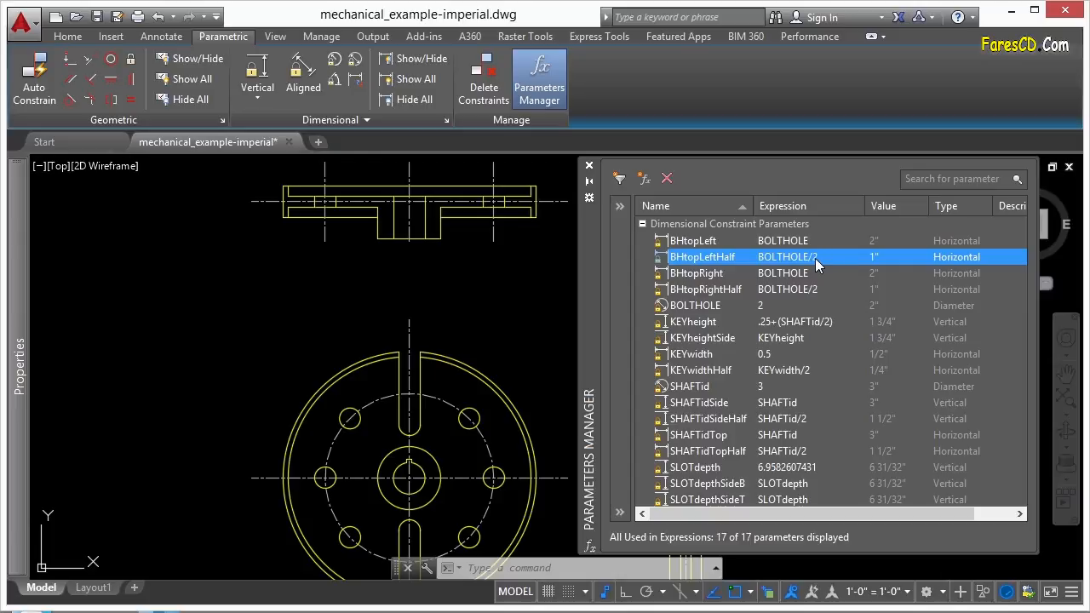
# Step: Examine the SHAFTid, SHAFTidSide and SHAFTidSideHalf parameters against the shaft hole in the front and side views
pyautogui.click(705, 387)
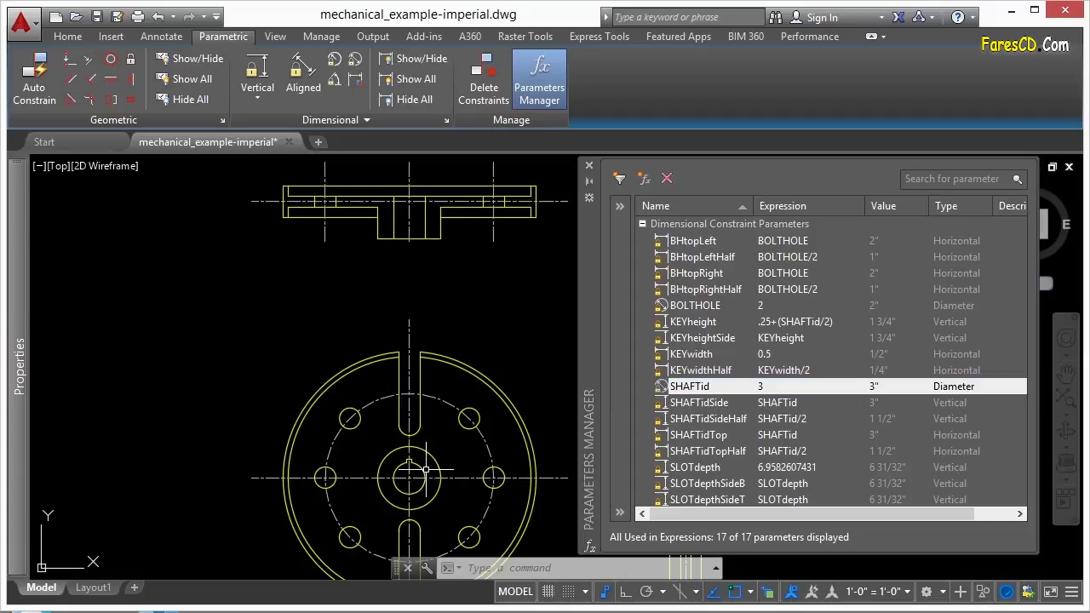
pyautogui.moveTo(469, 421); pyautogui.dragTo(395, 345, button='middle')
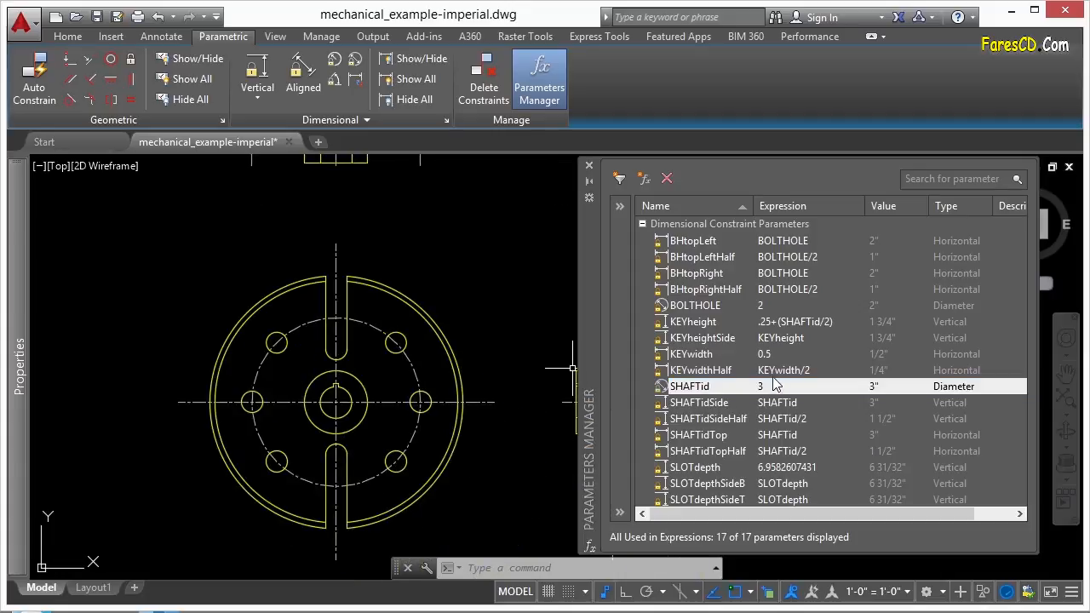
pyautogui.click(761, 407)
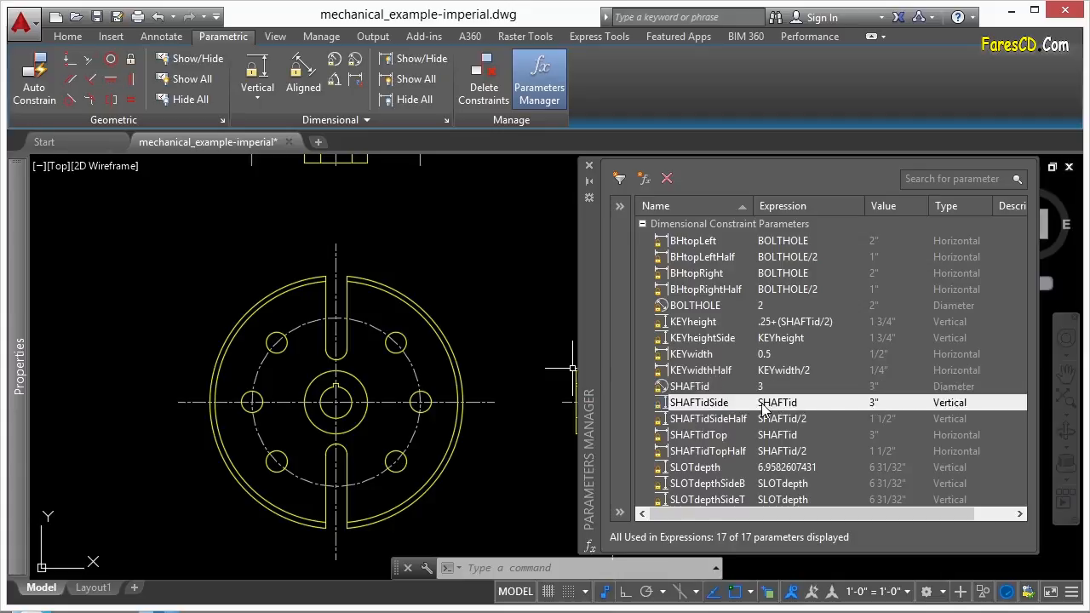
pyautogui.moveTo(283, 353); pyautogui.dragTo(281, 353, button='middle')
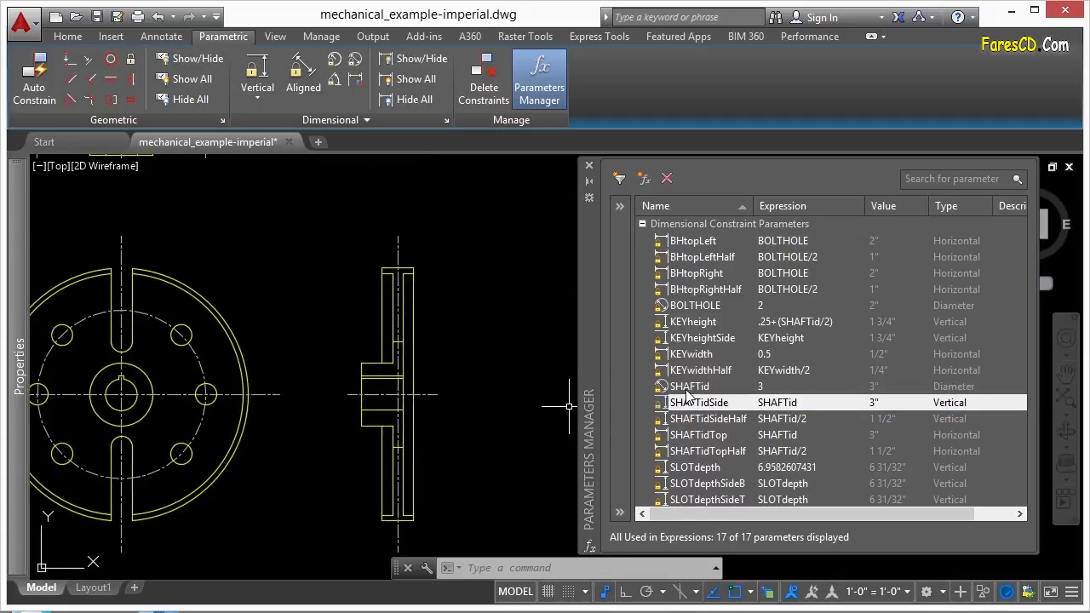
pyautogui.click(797, 421)
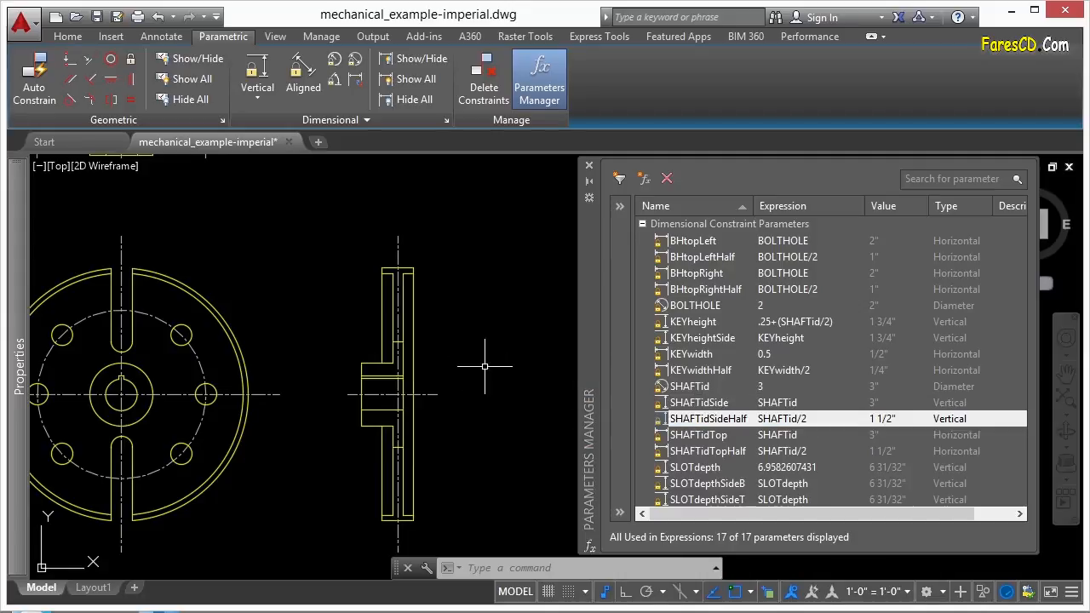
pyautogui.scroll(-2, 483, 387)
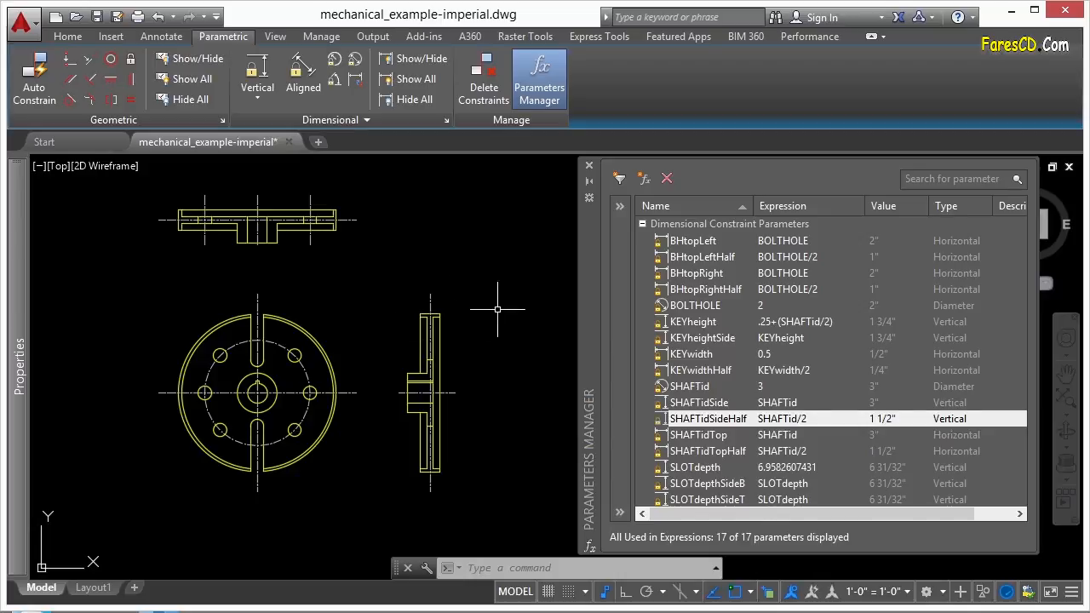
# Step: Start a new drawing from the acad.dwt template, close the Parameters Manager and turn off the grid
pyautogui.click(84, 143)
pyautogui.click(150, 401)
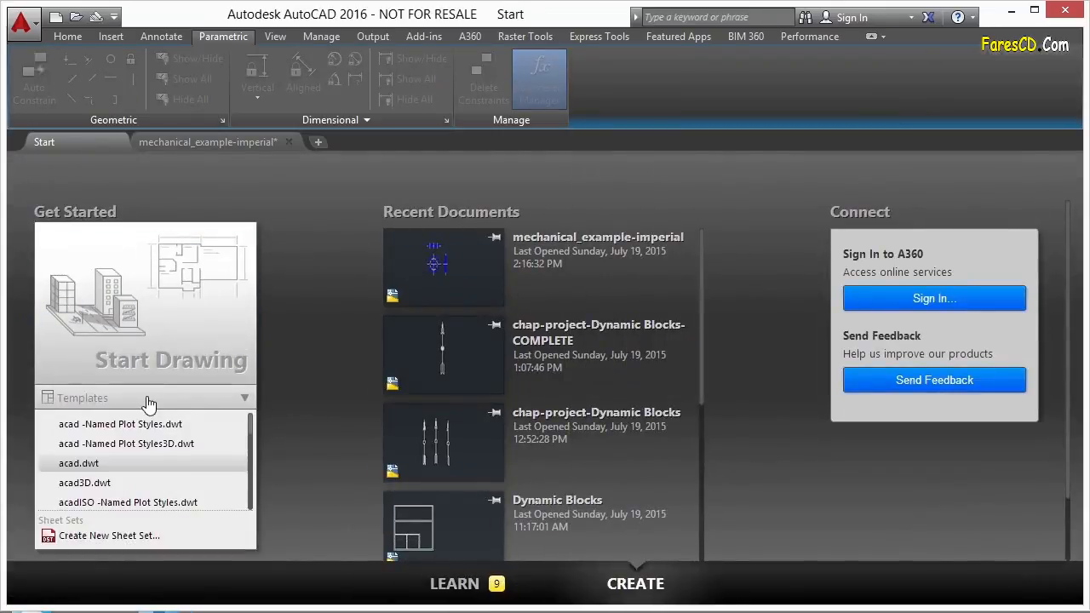
pyautogui.click(88, 467)
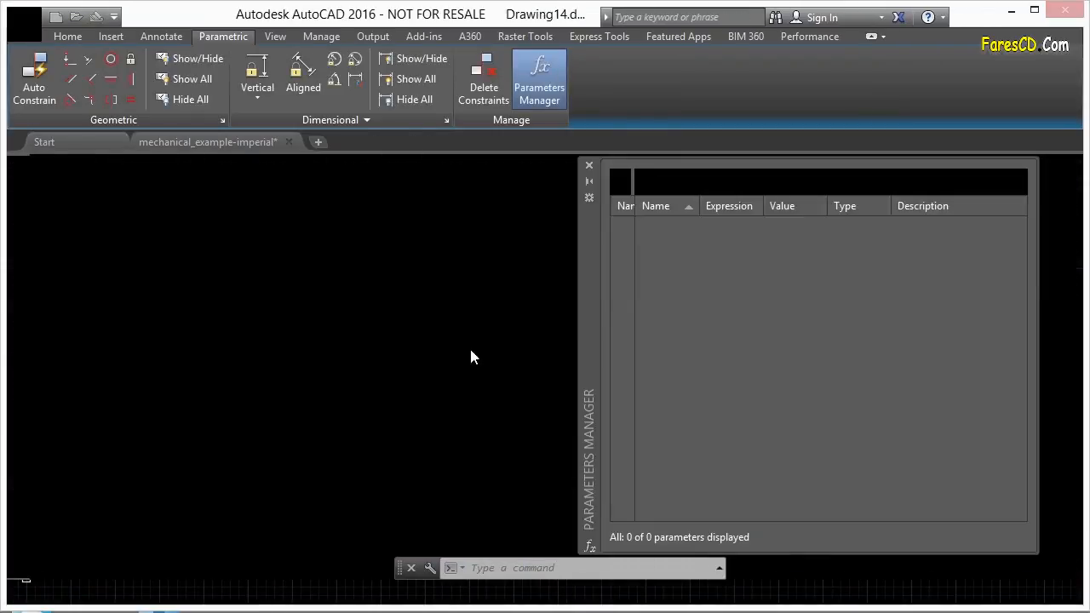
pyautogui.click(590, 170)
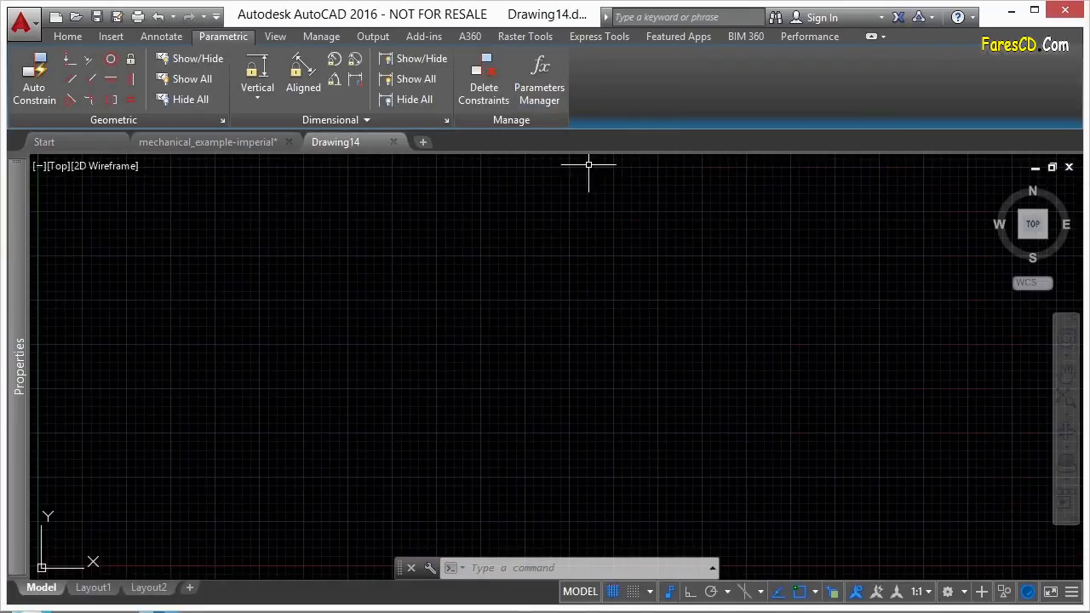
pyautogui.press('F7')
# Step: Draw a 5 by 5 square with the Rectangle command in the empty drawing
pyautogui.scroll(-2, 566, 304)
pyautogui.write('re')
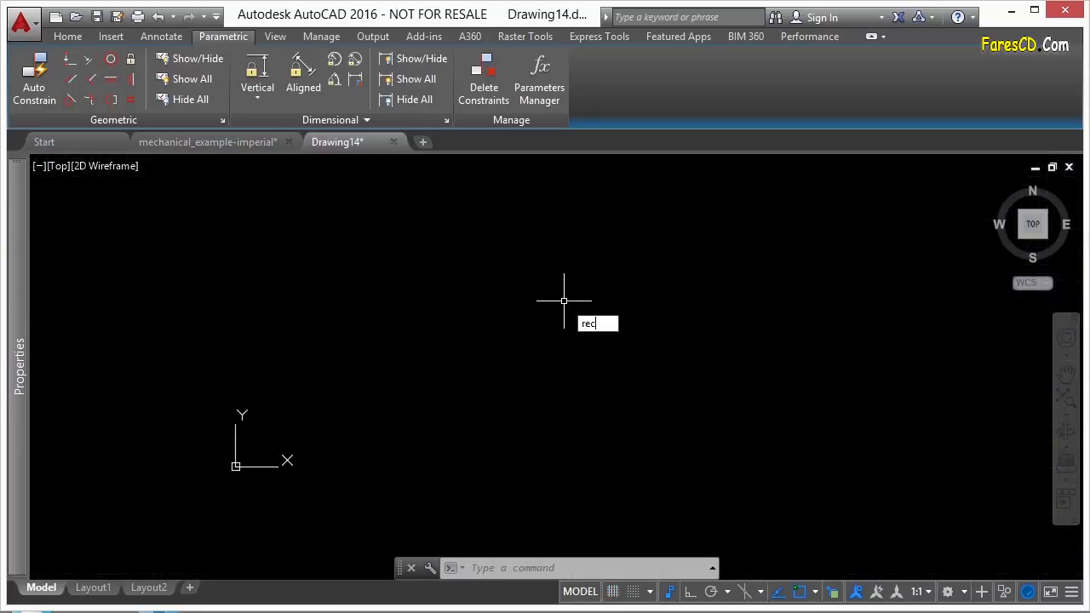
pyautogui.write('c')
pyautogui.press('Return')
pyautogui.click(265, 256)
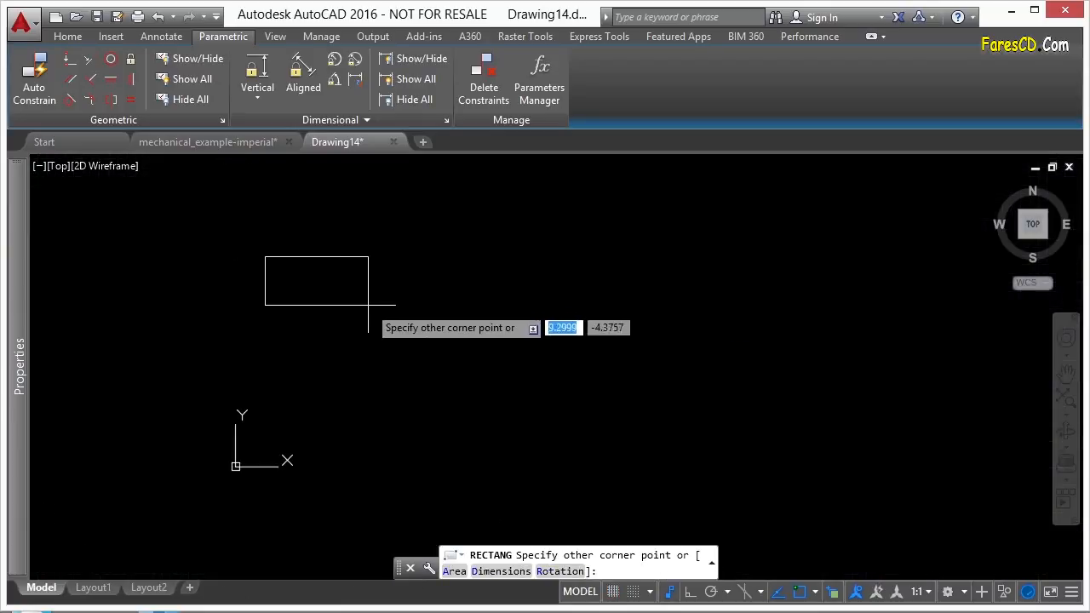
pyautogui.write('5')
pyautogui.press('Tab')
pyautogui.write('5')
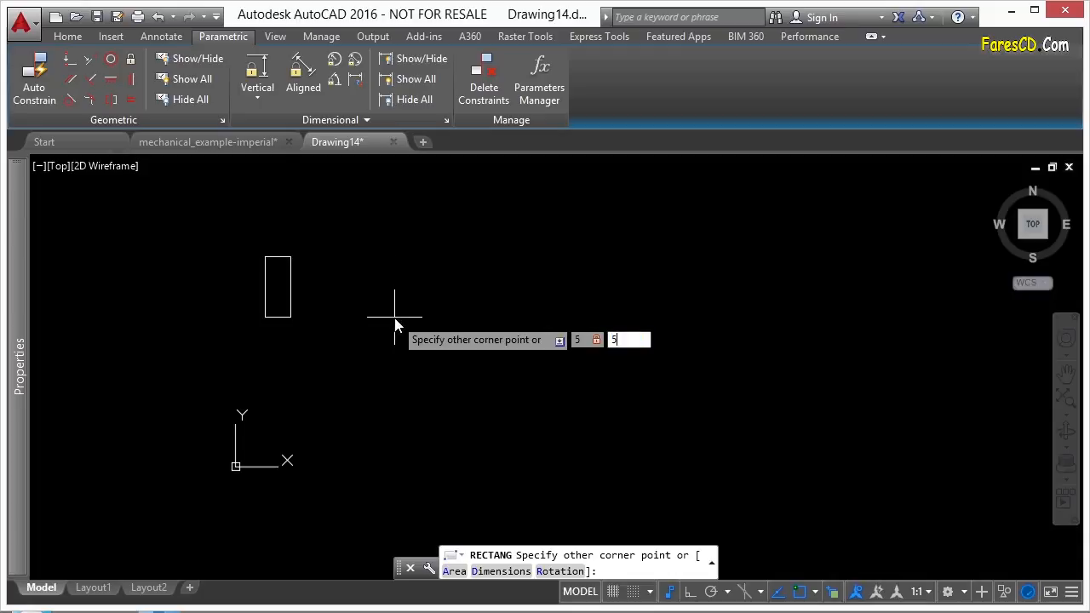
pyautogui.press('Return')
# Step: Apply Auto Constrain to the square
pyautogui.moveTo(427, 256); pyautogui.dragTo(520, 339, button='middle')
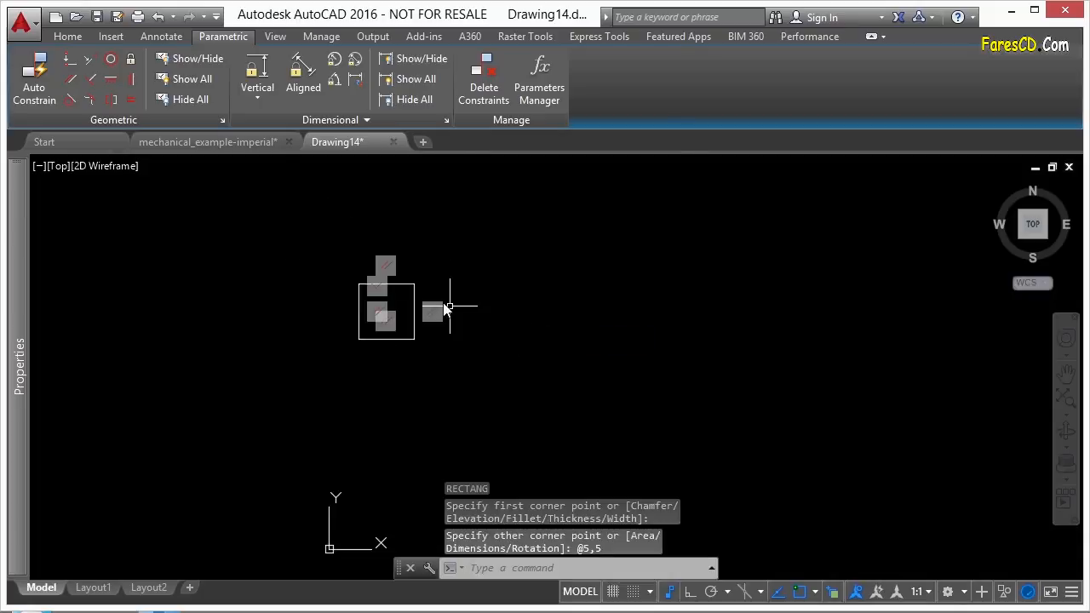
pyautogui.scroll(2, 399, 280)
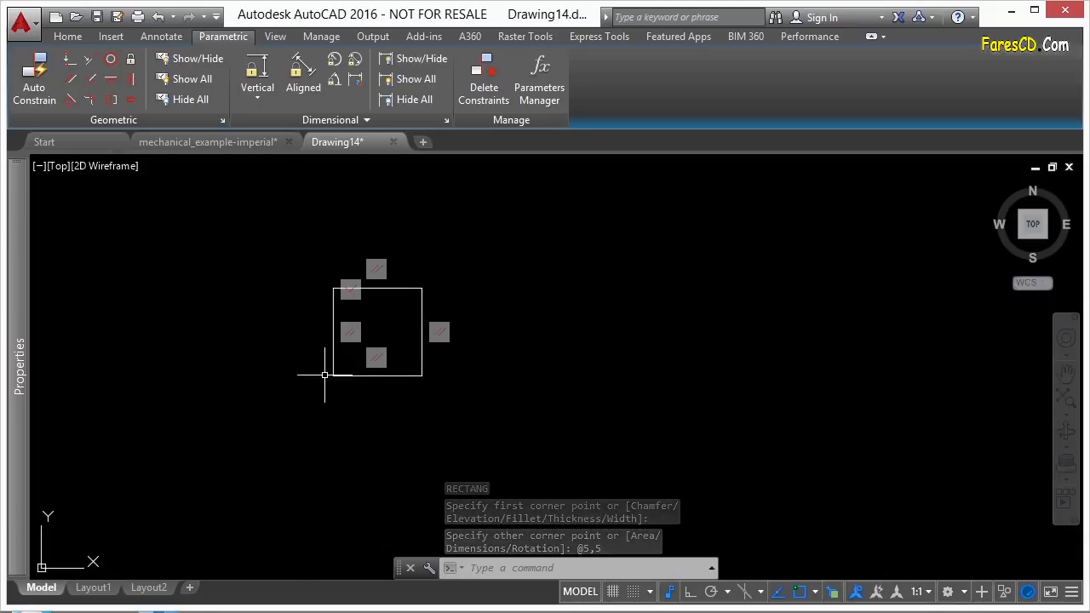
pyautogui.click(34, 78)
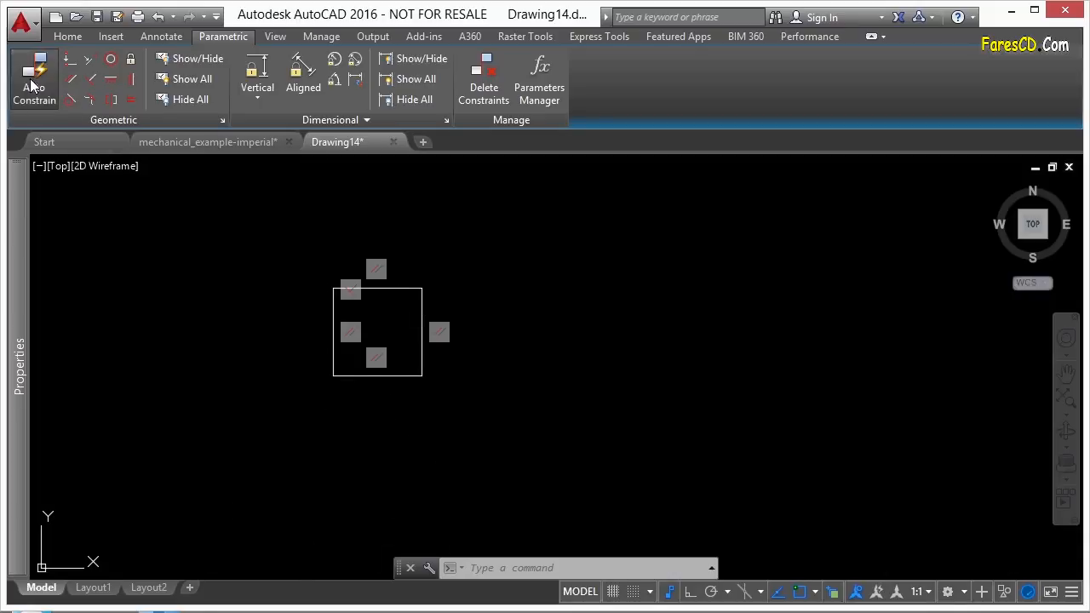
pyautogui.click(493, 224)
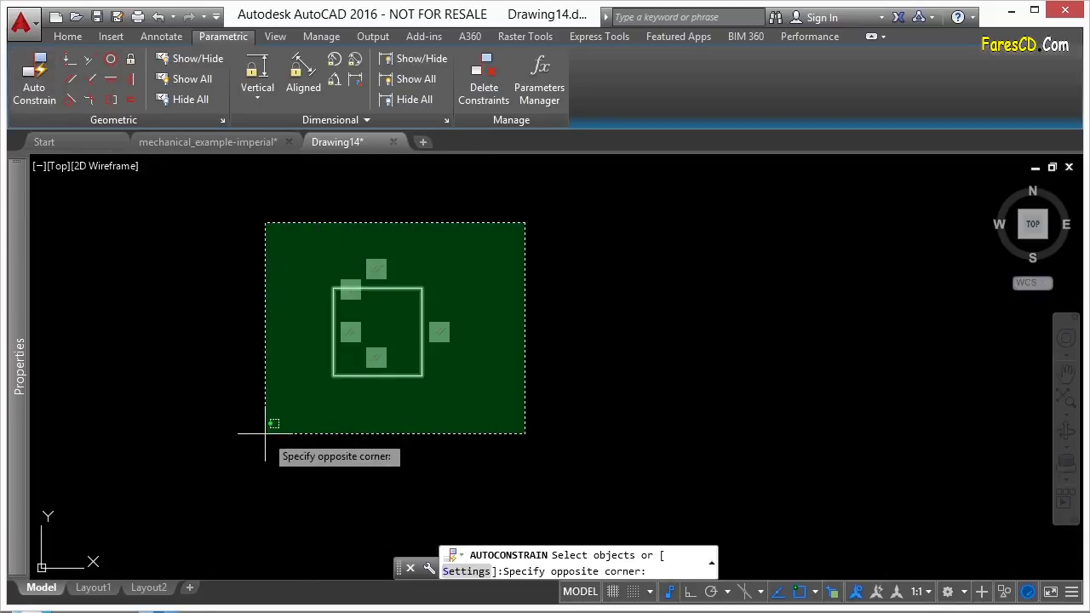
pyautogui.click(260, 429)
pyautogui.press('Return')
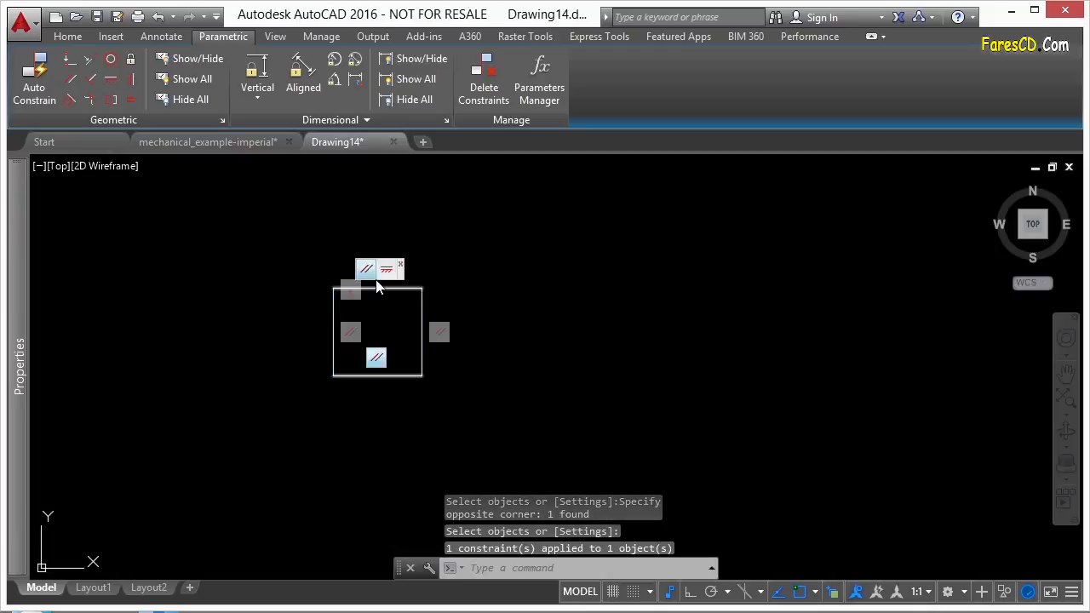
# Step: Turn off Infer Constraints and draw a circle of diameter 5 centred midway between the midpoints of the square's two vertical edges
pyautogui.click(670, 592)
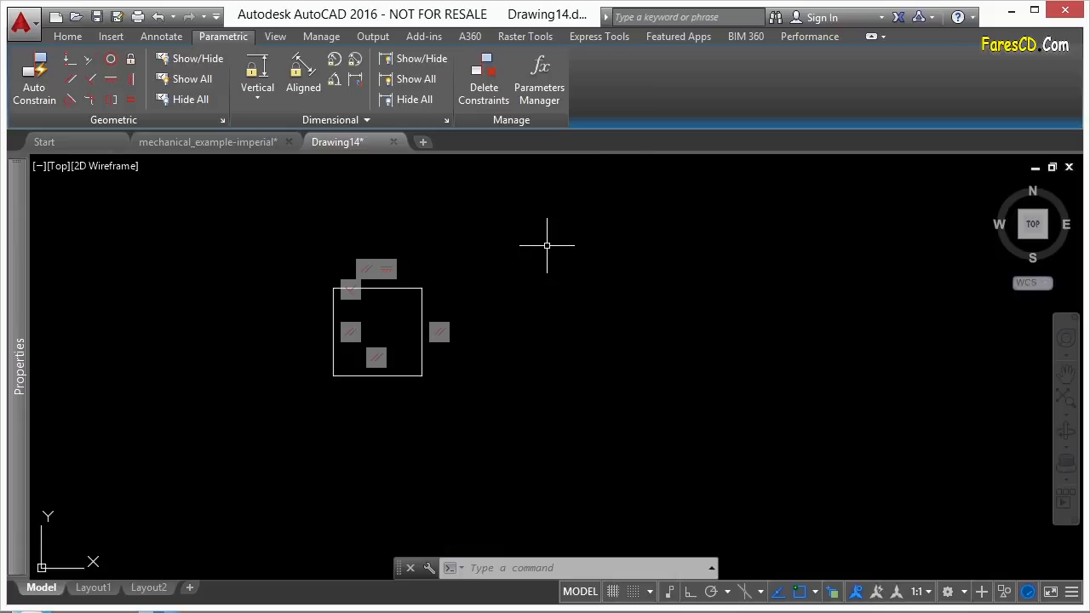
pyautogui.write('c')
pyautogui.press('Return')
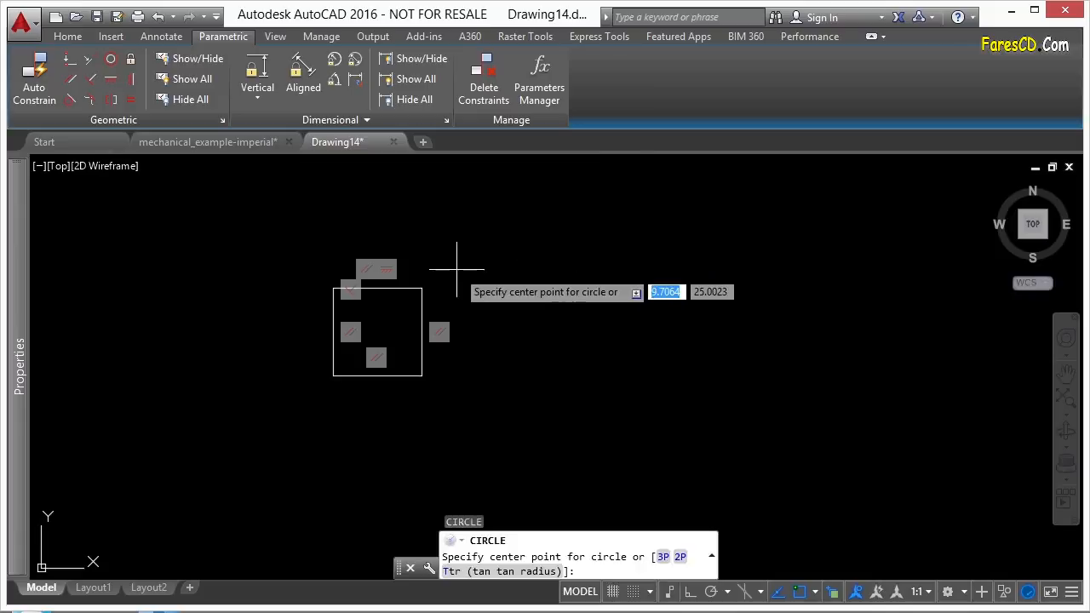
pyautogui.keyDown('shift'); pyautogui.rightClick(460, 255); pyautogui.keyUp('shift')
pyautogui.click(503, 303)
pyautogui.scroll(4, 332, 332)
pyautogui.click(336, 321)
pyautogui.click(561, 321)
pyautogui.write('d')
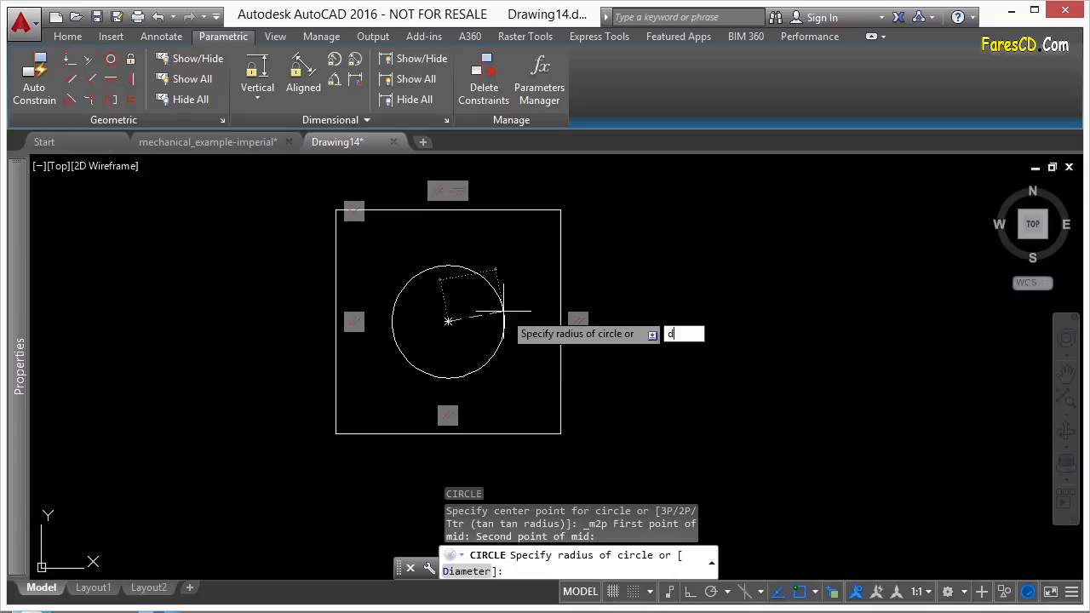
pyautogui.press('Return')
pyautogui.write('5')
pyautogui.press('Return')
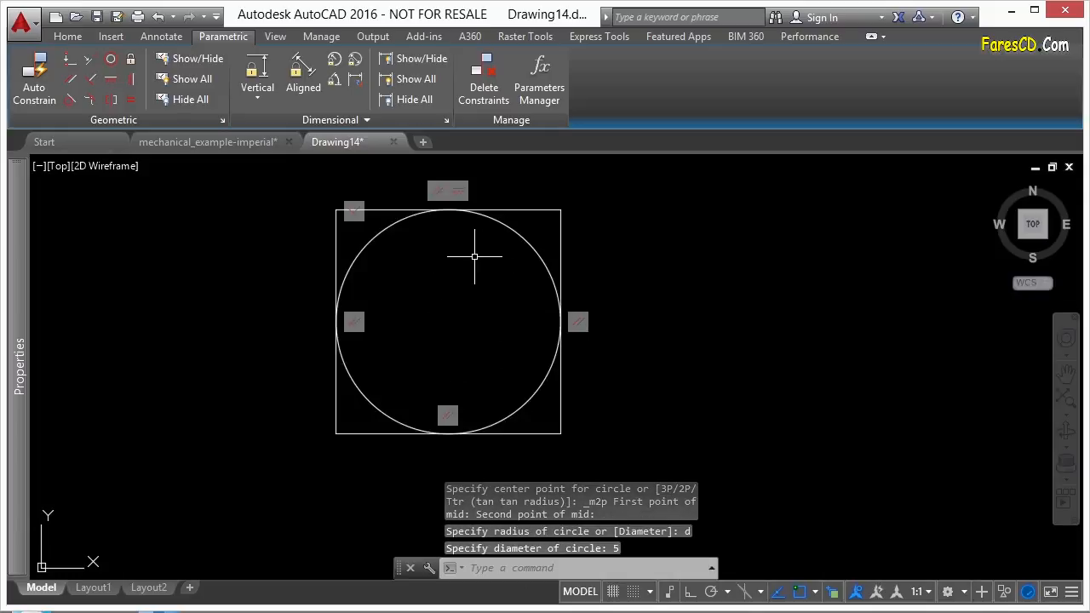
# Step: Apply Auto Constrain to the square and circle together and examine the resulting constraint markers
pyautogui.click(34, 81)
pyautogui.scroll(-3, 414, 285)
pyautogui.click(307, 169)
pyautogui.click(554, 388)
pyautogui.press('Return')
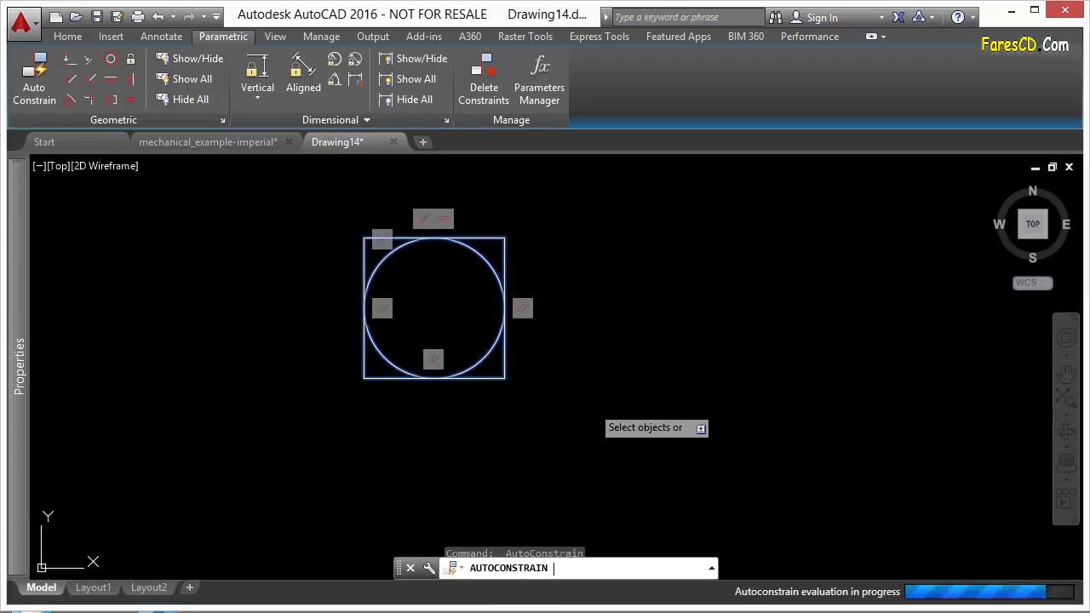
pyautogui.scroll(3, 445, 244)
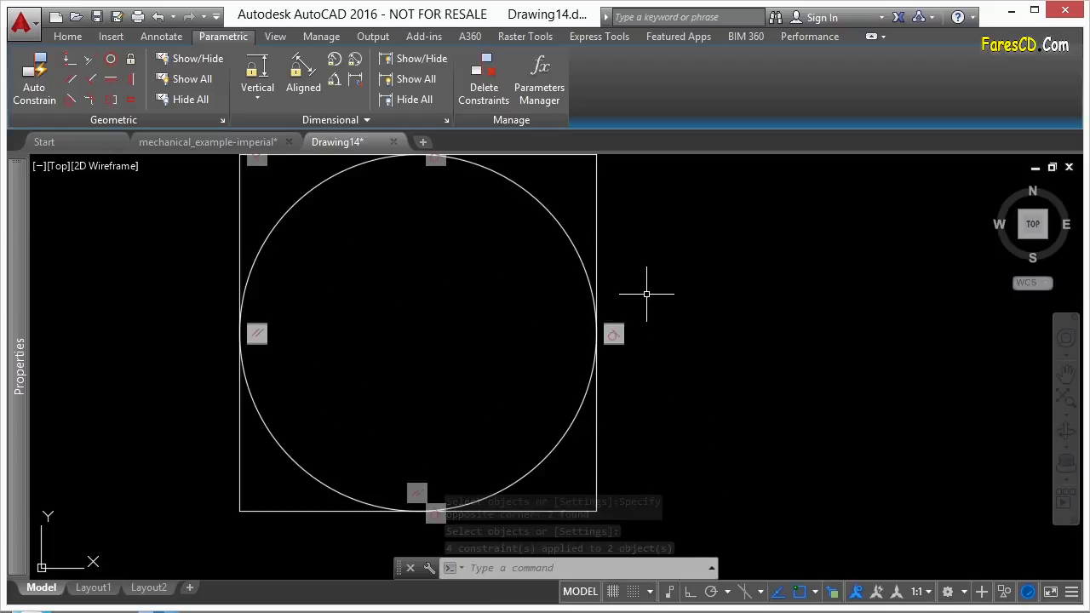
pyautogui.scroll(-2, 633, 292)
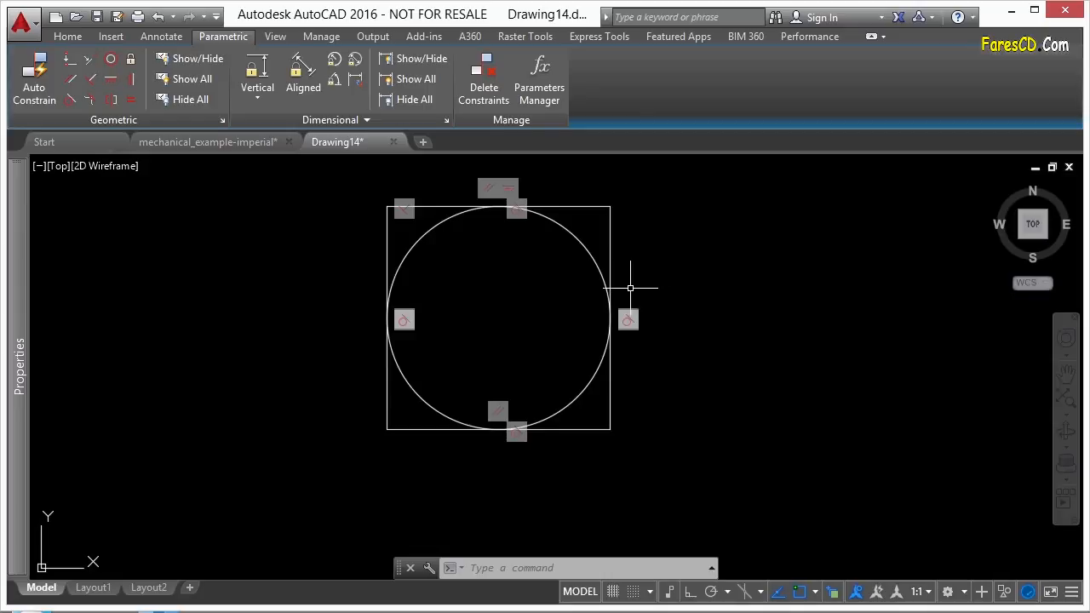
# Step: Add a linear dimensional constraint across the square's top edge, placed above it, accepting the default value
pyautogui.click(266, 96)
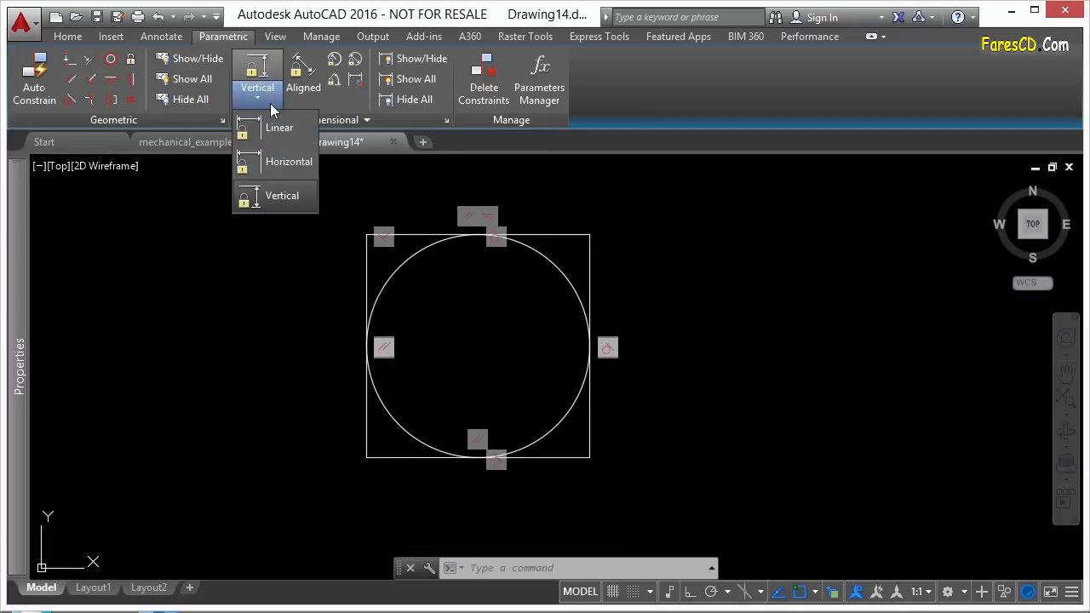
pyautogui.click(280, 128)
pyautogui.scroll(4, 384, 213)
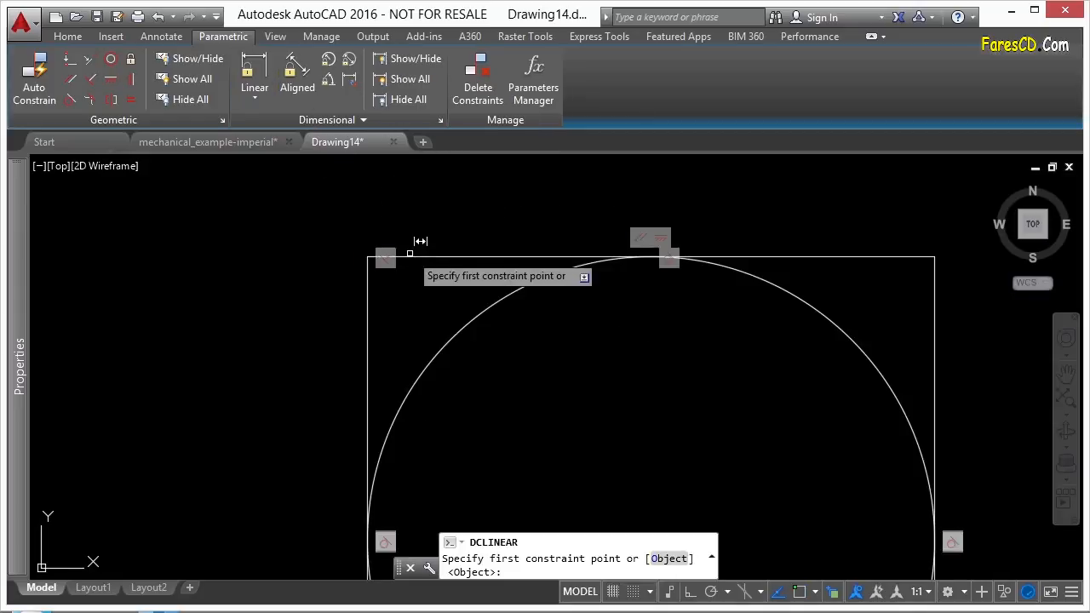
pyautogui.click(409, 254)
pyautogui.click(934, 257)
pyautogui.scroll(-4, 894, 252)
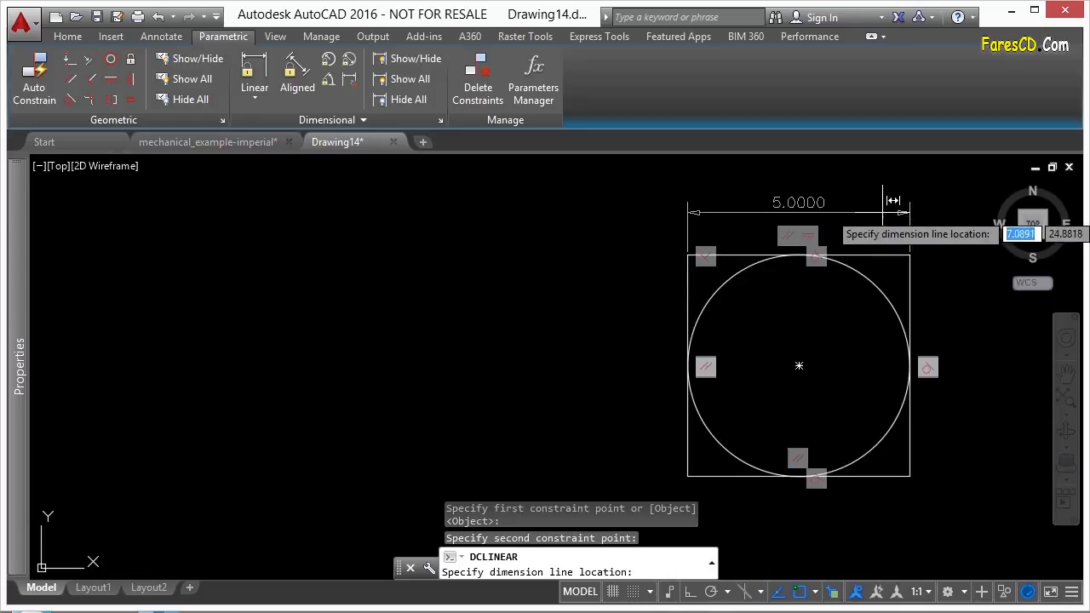
pyautogui.click(884, 205)
pyautogui.press('Return')
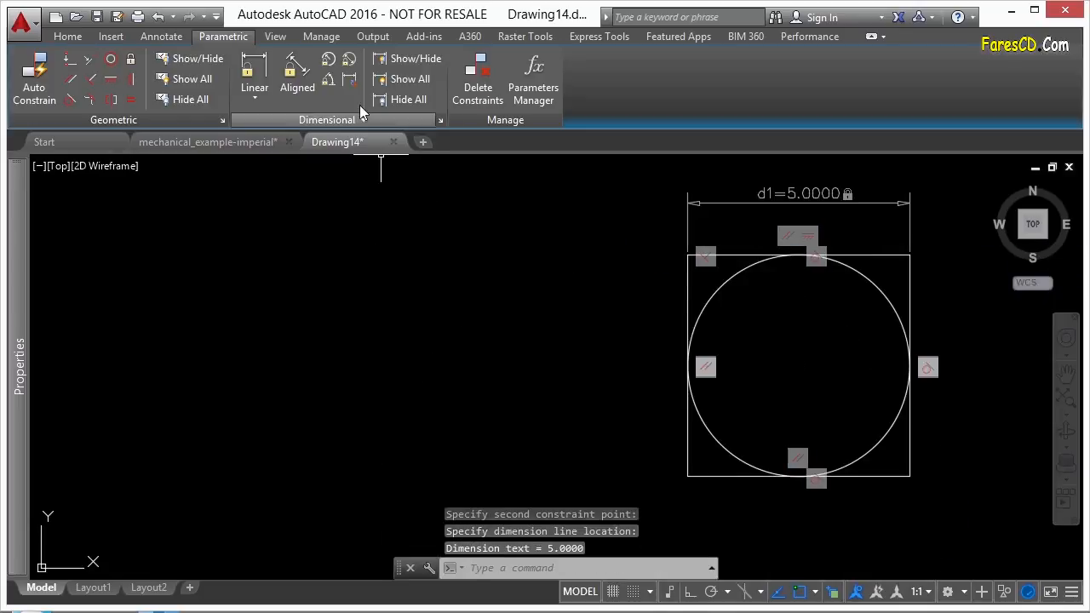
# Step: Try to add a linear dimensional constraint to the square's left edge
pyautogui.click(254, 73)
pyautogui.click(689, 256)
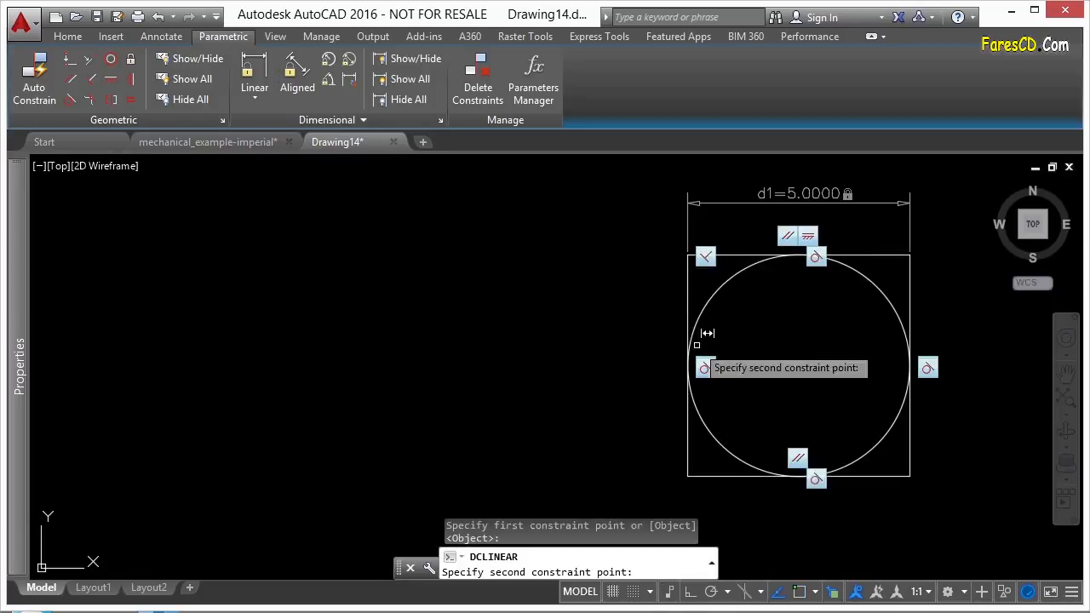
pyautogui.click(689, 476)
pyautogui.click(617, 425)
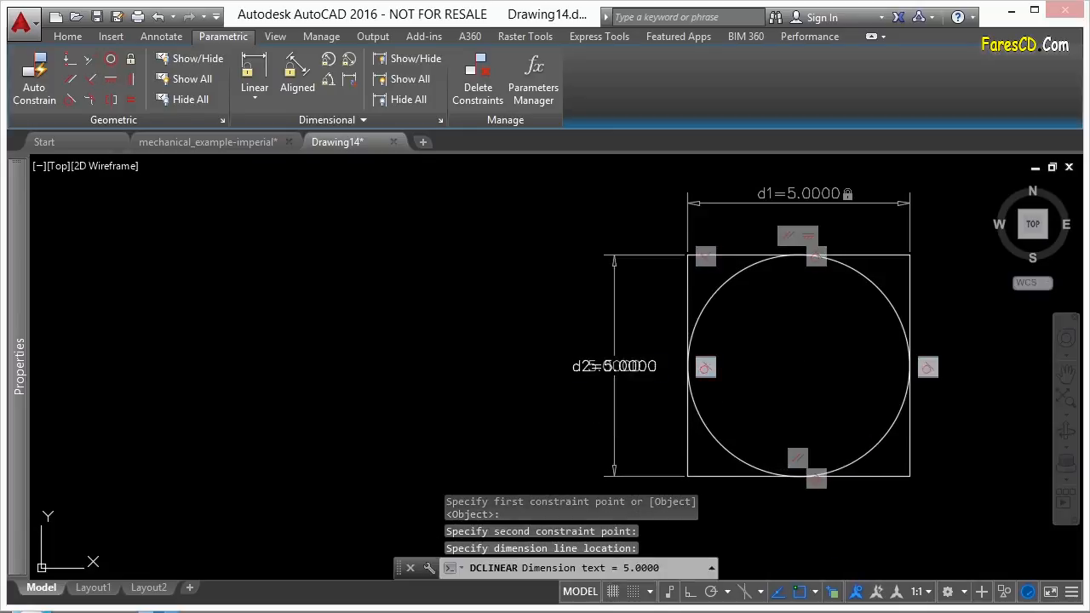
pyautogui.press('Return')
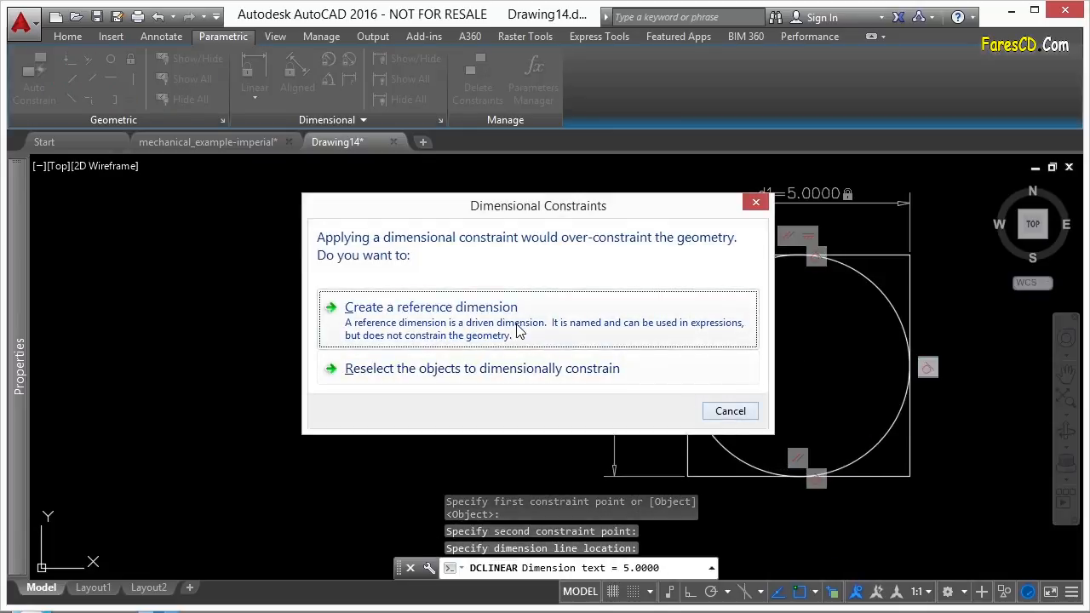
pyautogui.click(730, 410)
# Step: Delete all constraints from the square and circle
pyautogui.scroll(-2, 494, 300)
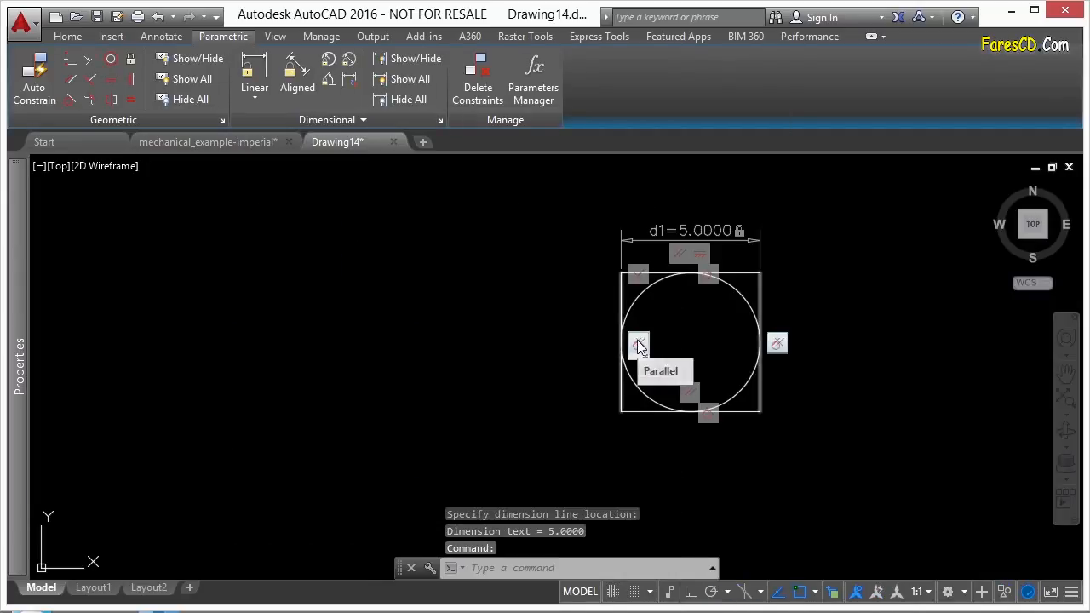
pyautogui.click(477, 77)
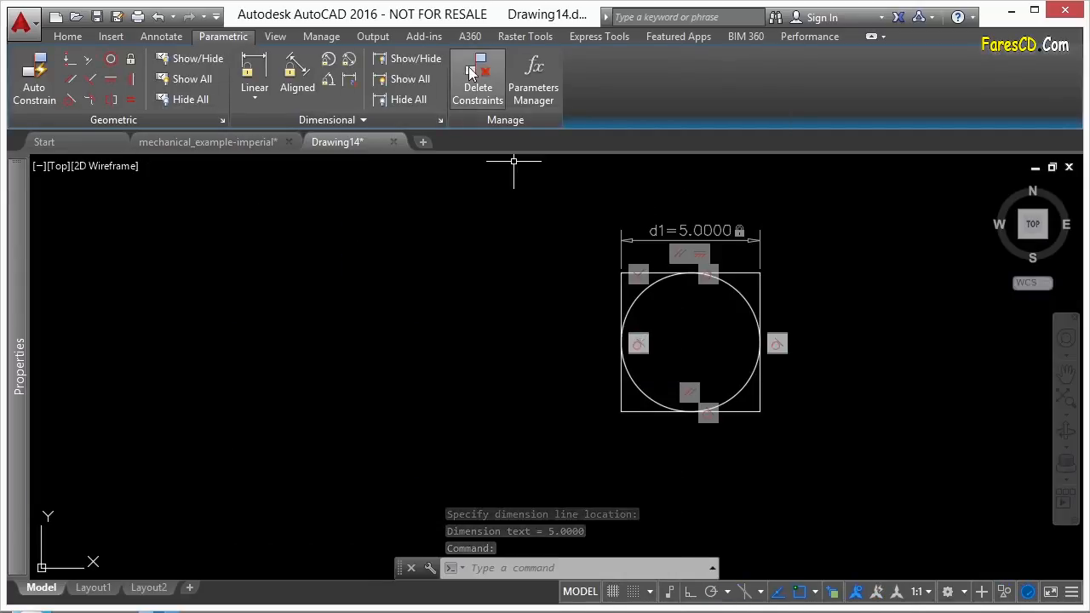
pyautogui.click(574, 189)
pyautogui.click(768, 426)
pyautogui.press('Return')
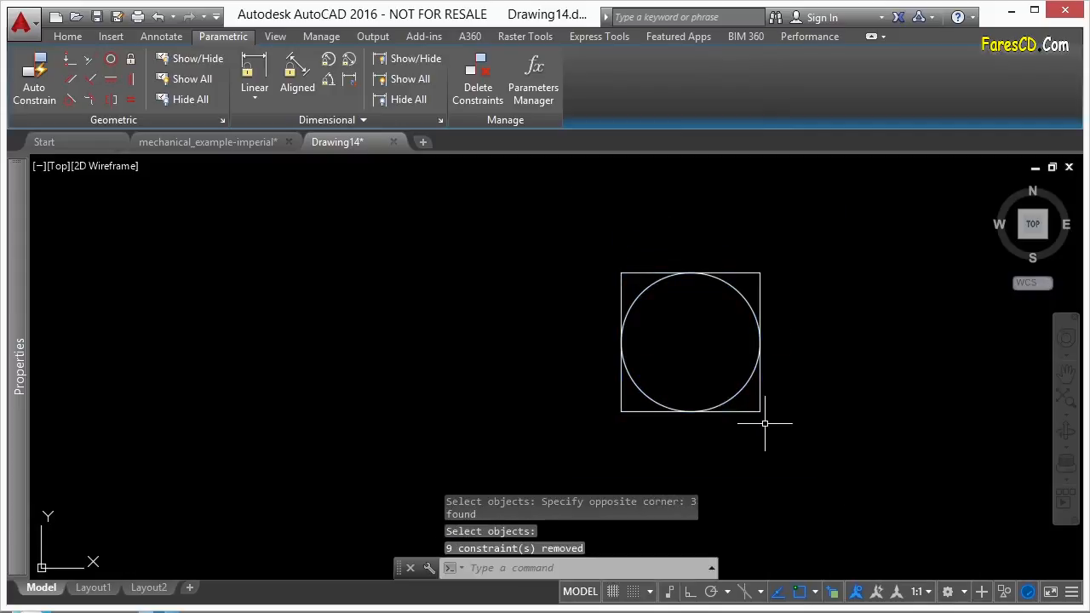
# Step: Add a horizontal linear dimensional constraint between the square's two top corners, keeping the default 5.0000 value
pyautogui.click(255, 85)
pyautogui.click(622, 272)
pyautogui.click(760, 272)
pyautogui.click(733, 239)
pyautogui.press('Return')
# Step: Add a vertical linear dimensional constraint along the square's left edge, keeping the default 5.0000 value
pyautogui.click(255, 86)
pyautogui.click(622, 272)
pyautogui.click(622, 411)
pyautogui.click(572, 340)
pyautogui.press('Return')
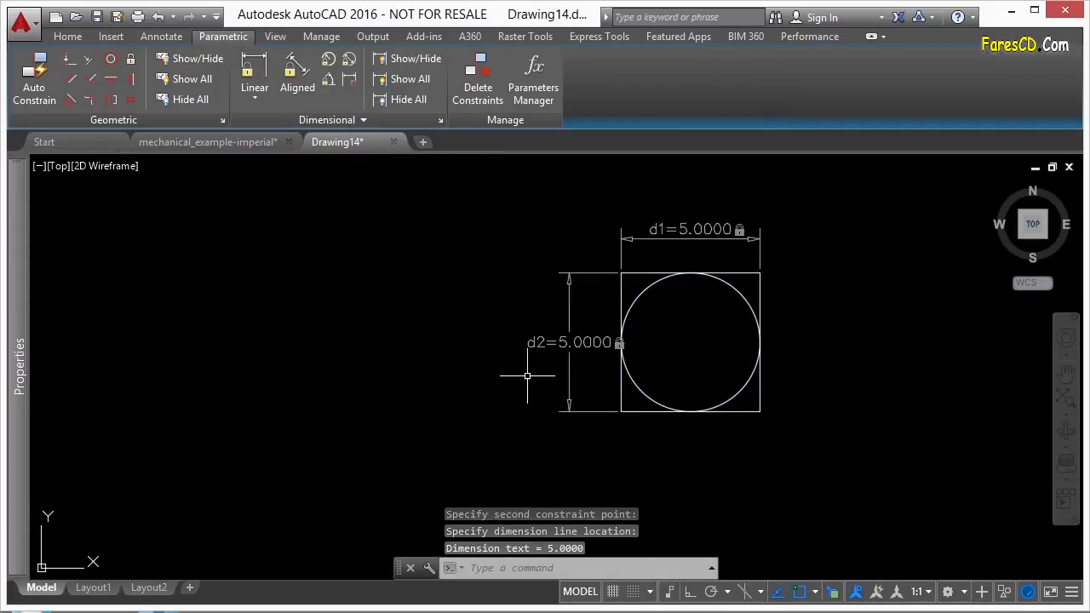
# Step: Open the Parameters Manager and set the expression of parameter d2 to d1/2
pyautogui.moveTo(462, 292)
pyautogui.mouseDown(button='middle')
pyautogui.moveTo(482, 275)
pyautogui.moveTo(177, 279)
pyautogui.mouseUp(button='middle')
pyautogui.click(537, 77)
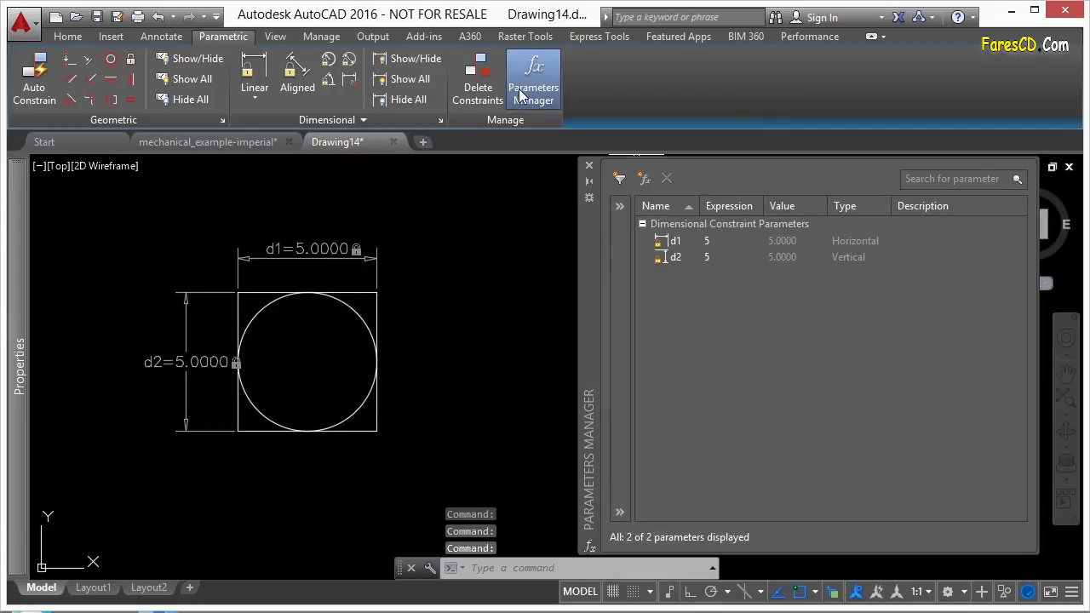
pyautogui.click(669, 243)
pyautogui.click(672, 258)
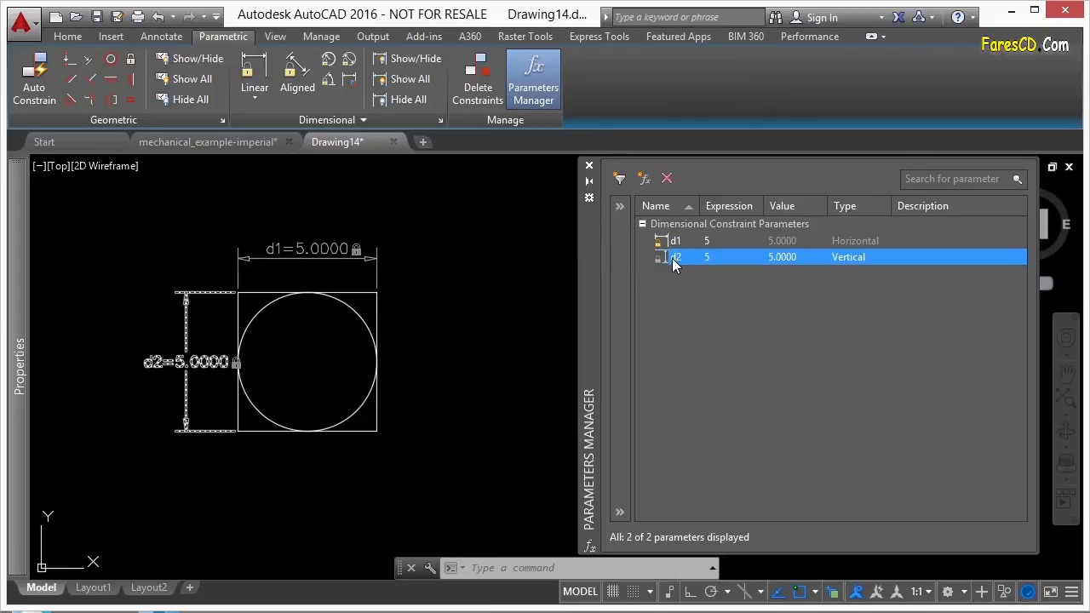
pyautogui.click(676, 243)
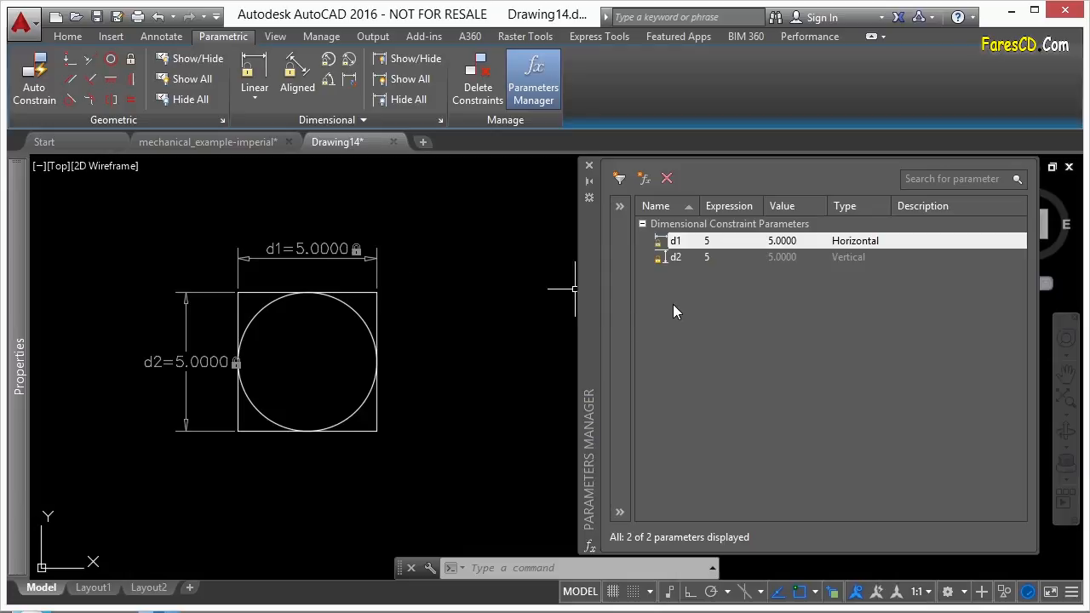
pyautogui.click(678, 259)
pyautogui.doubleClick(714, 257)
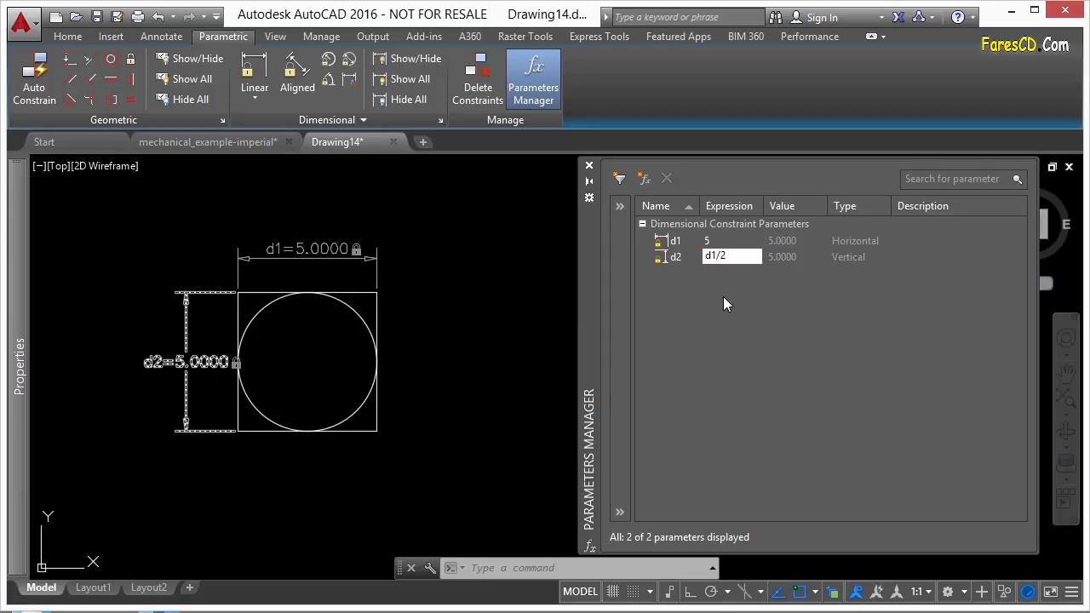
pyautogui.press('Return')
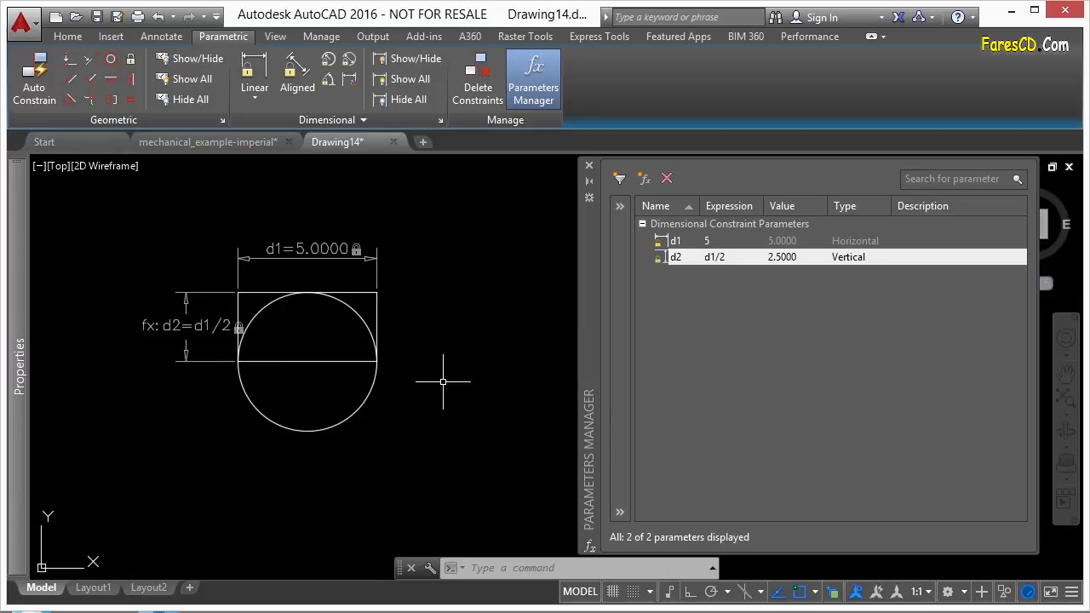
# Step: Add a radius dimensional constraint to the circle and set its parameter expression to d1/2
pyautogui.click(328, 58)
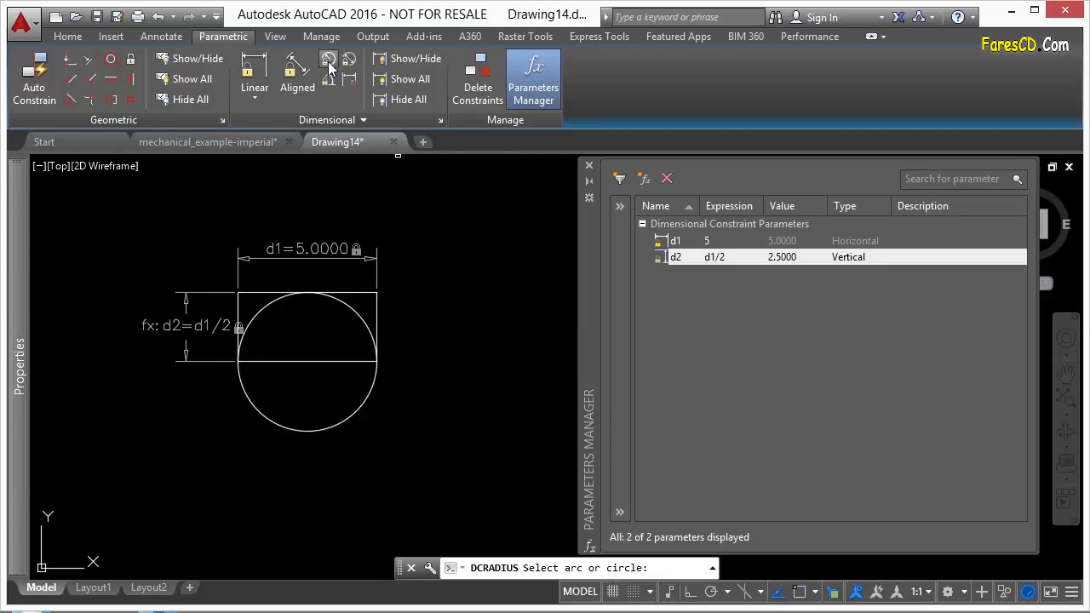
pyautogui.click(273, 300)
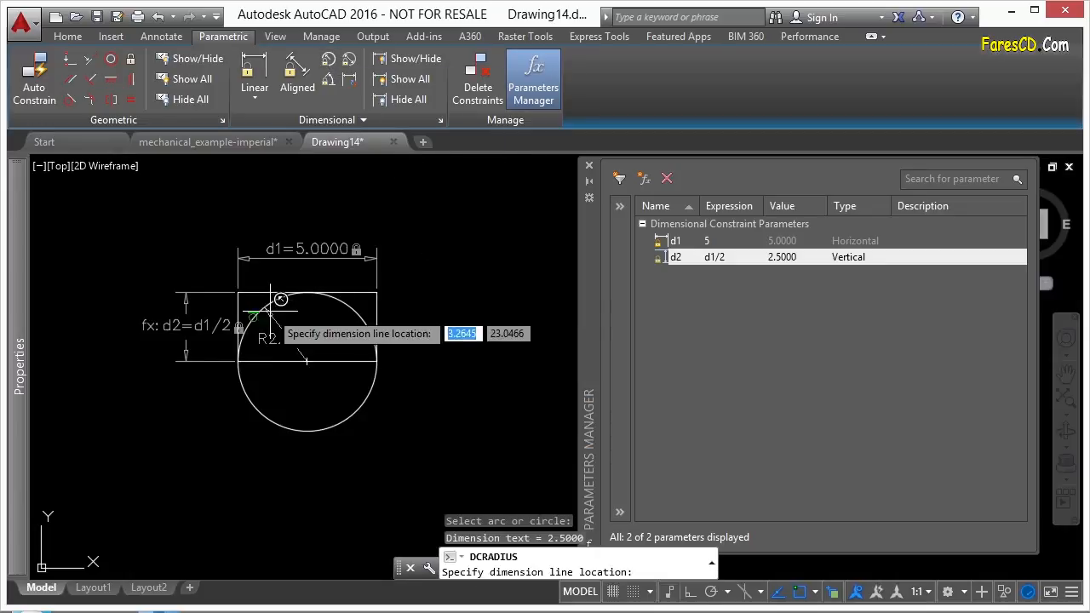
pyautogui.click(355, 391)
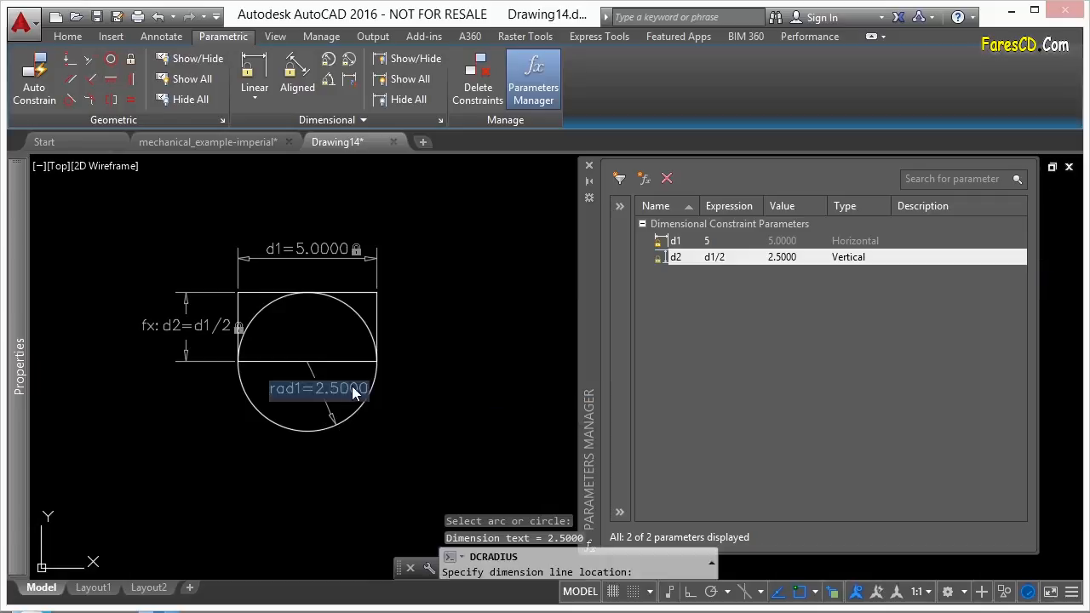
pyautogui.click(442, 429)
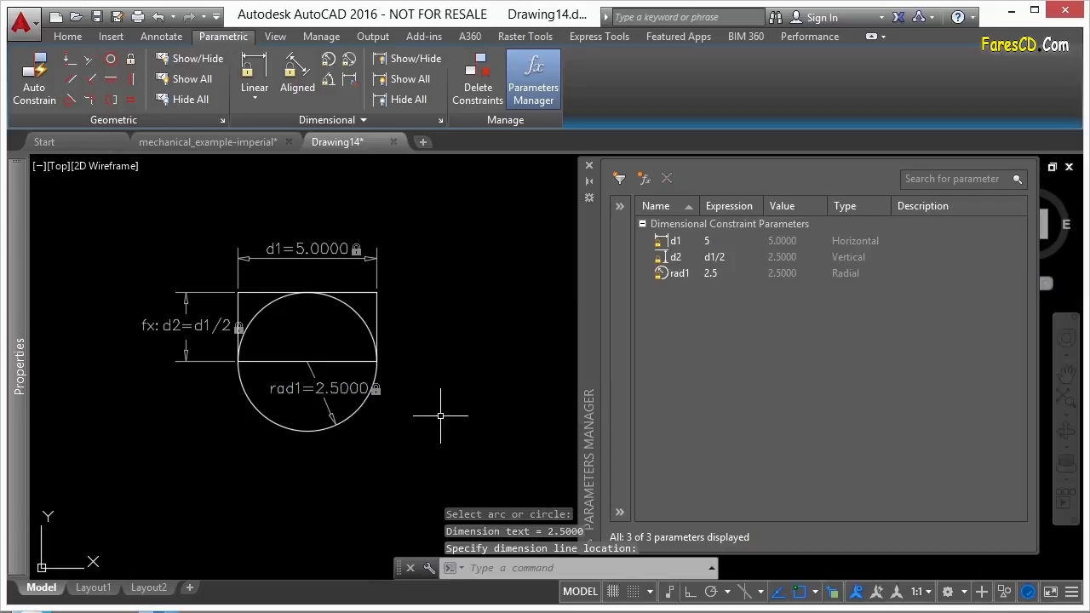
pyautogui.click(729, 275)
pyautogui.click(729, 276)
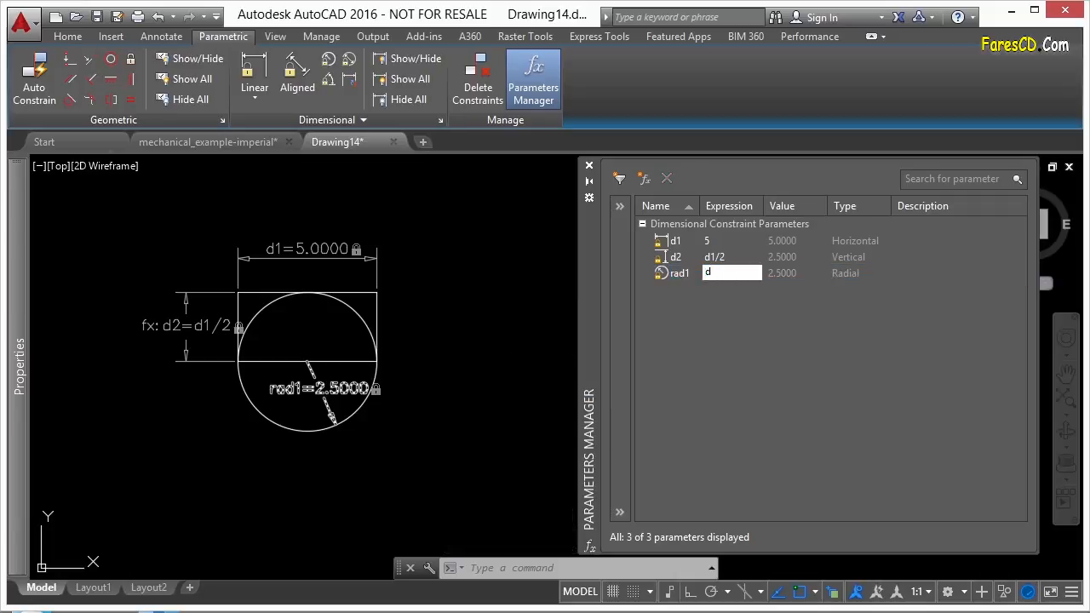
pyautogui.press('Return')
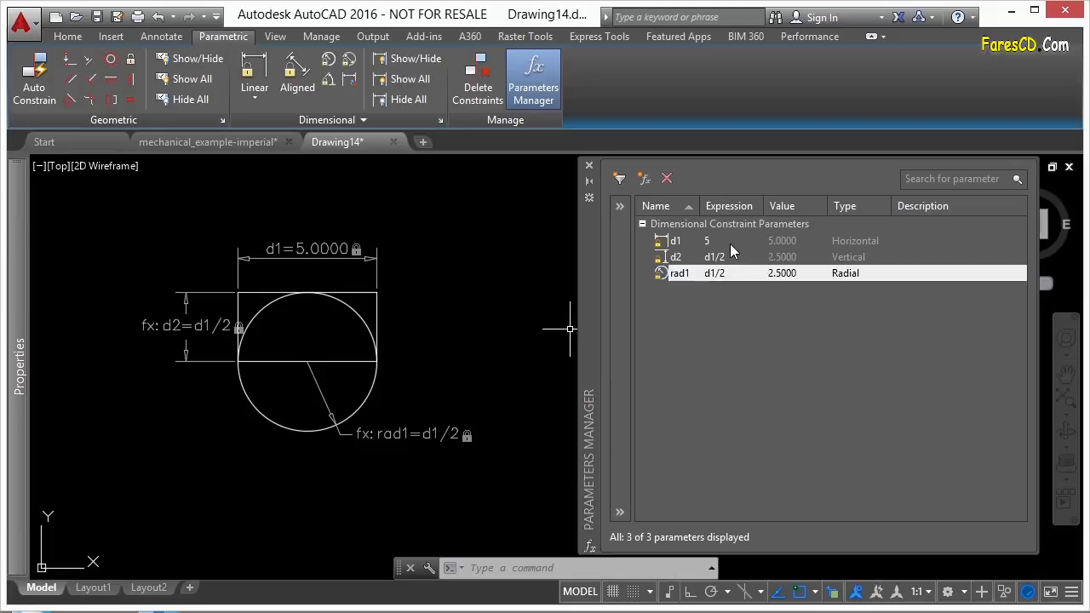
# Step: Set parameter d1 to 8 to test how the rectangle and circle respond
pyautogui.click(731, 242)
pyautogui.click(731, 242)
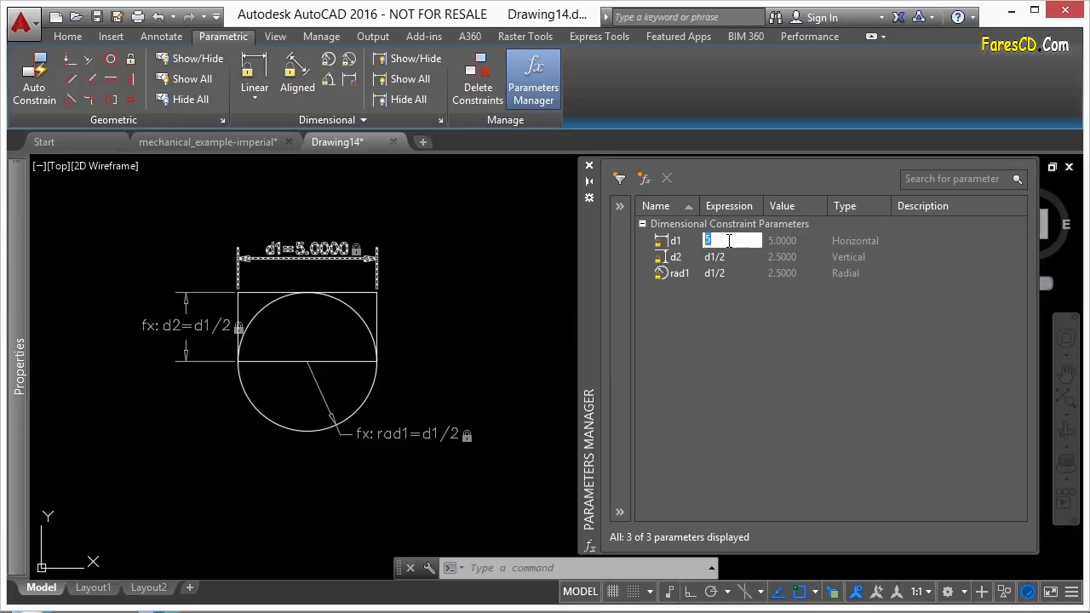
pyautogui.write('8')
pyautogui.press('Return')
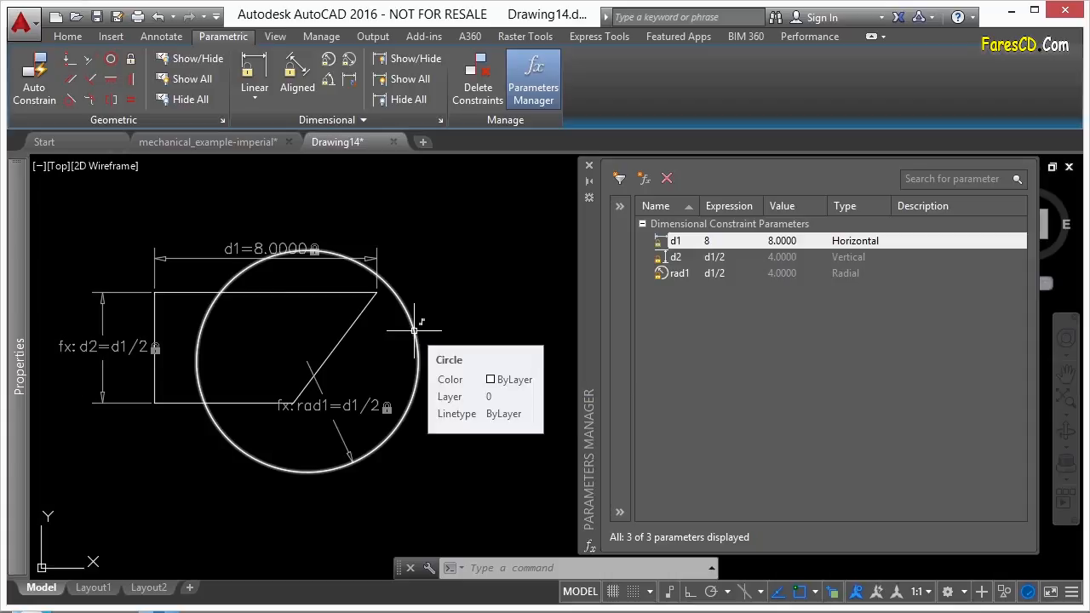
# Step: Set parameter d1 back to 5
pyautogui.click(718, 246)
pyautogui.click(718, 243)
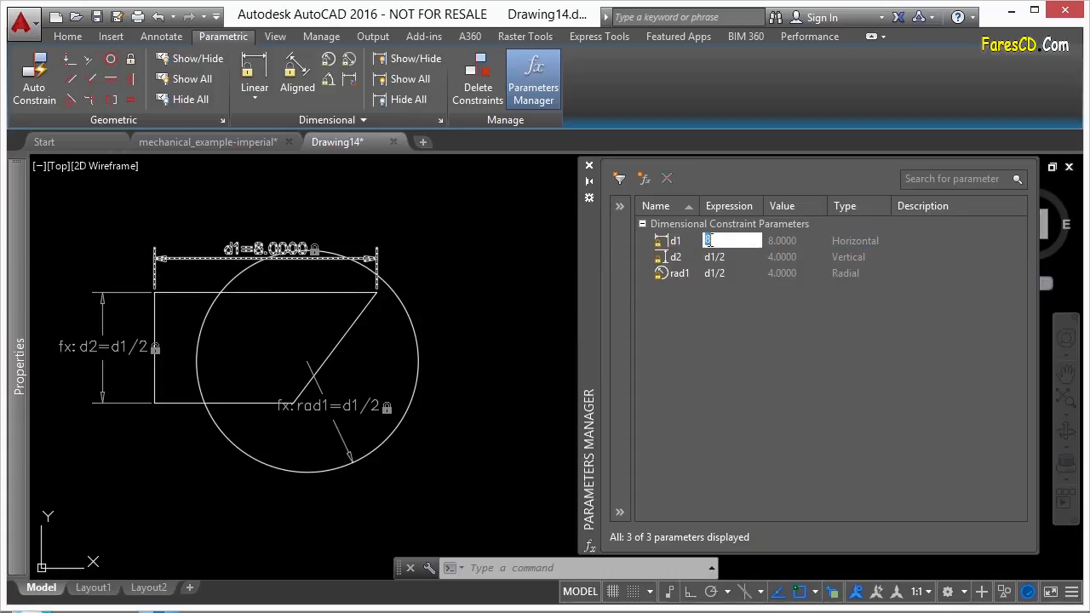
pyautogui.write('5')
pyautogui.press('Return')
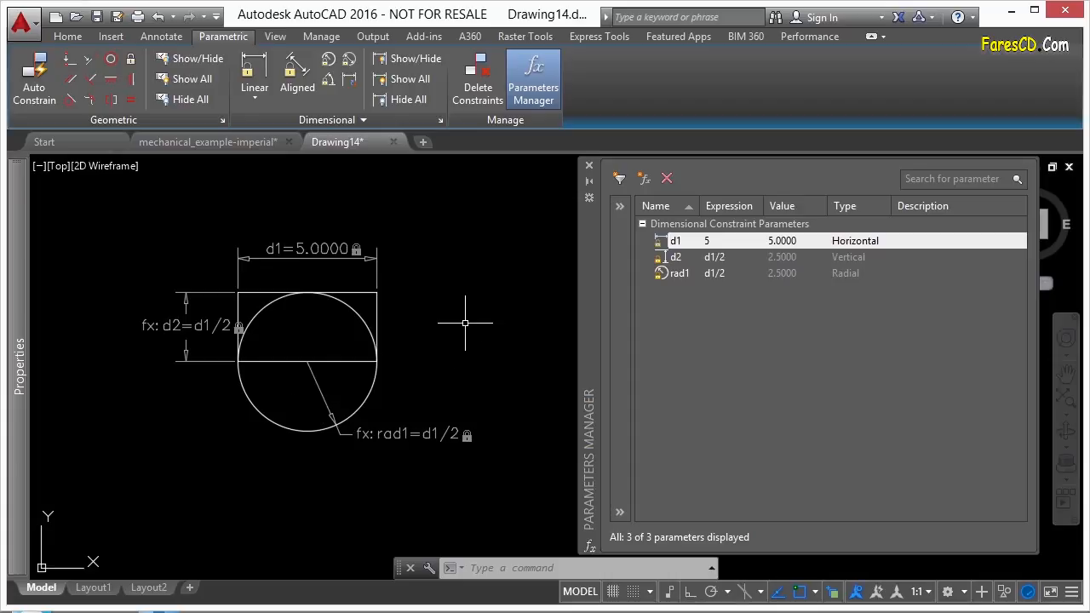
# Step: Create a new parameter group filter with the default name and isolate its dynamic constraints
pyautogui.click(619, 178)
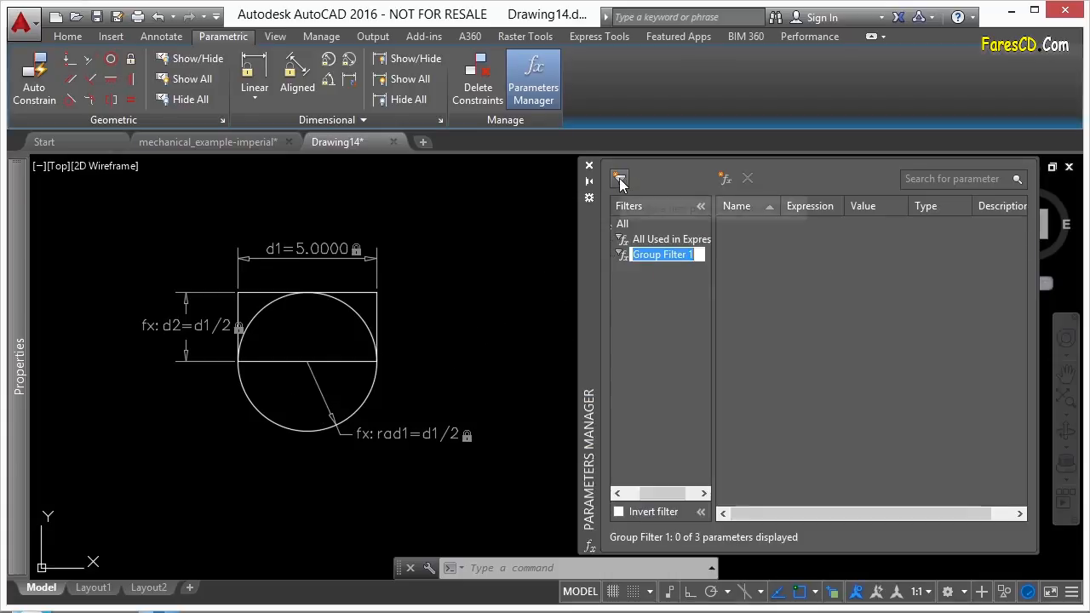
pyautogui.press('Return')
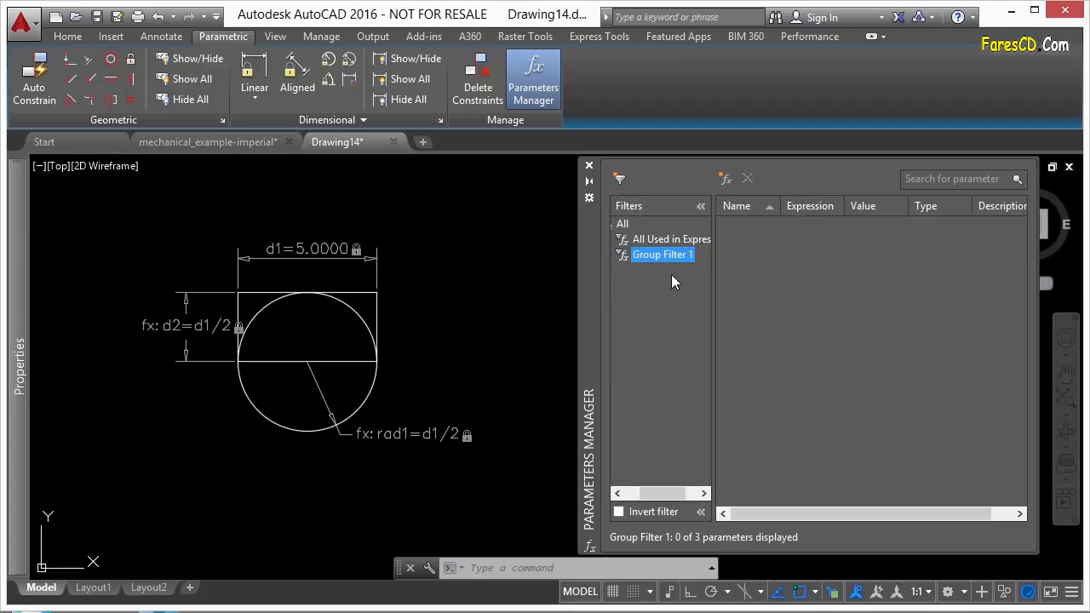
pyautogui.rightClick(672, 254)
pyautogui.click(772, 337)
pyautogui.rightClick(673, 255)
pyautogui.click(728, 336)
# Step: Add parameters d1 and d2 to Group Filter 1 and isolate the dynamic constraints in that group
pyautogui.click(668, 239)
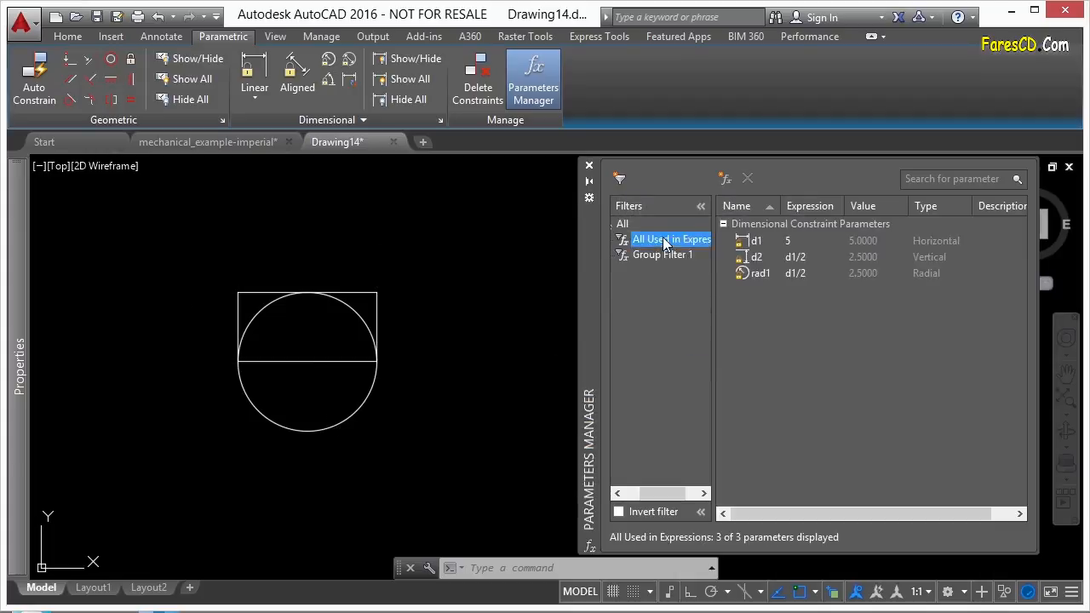
pyautogui.moveTo(754, 242); pyautogui.dragTo(669, 256)
pyautogui.click(668, 259)
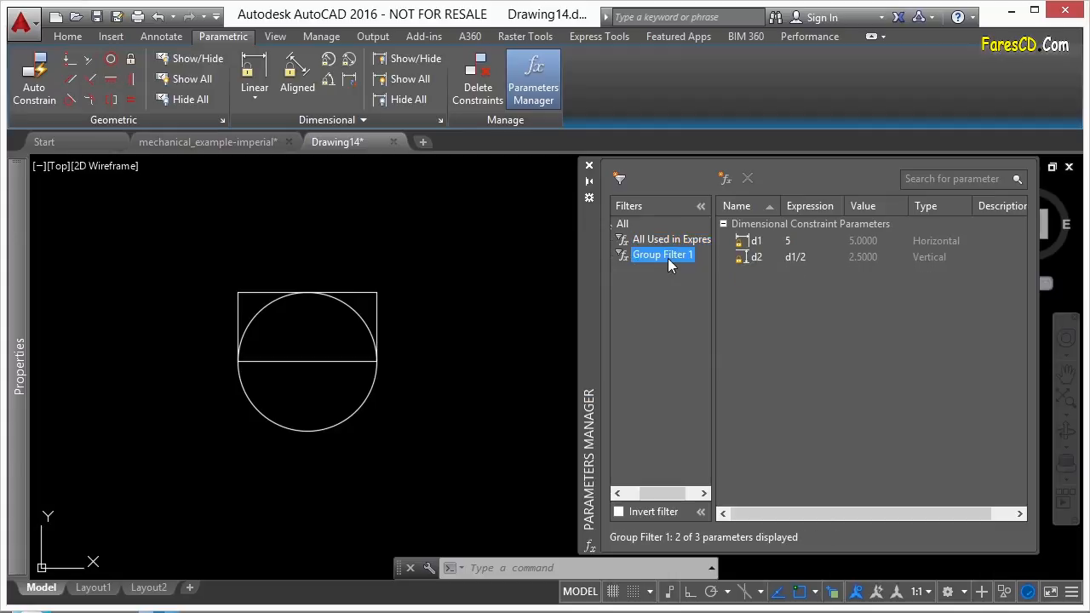
pyautogui.rightClick(668, 258)
pyautogui.click(737, 339)
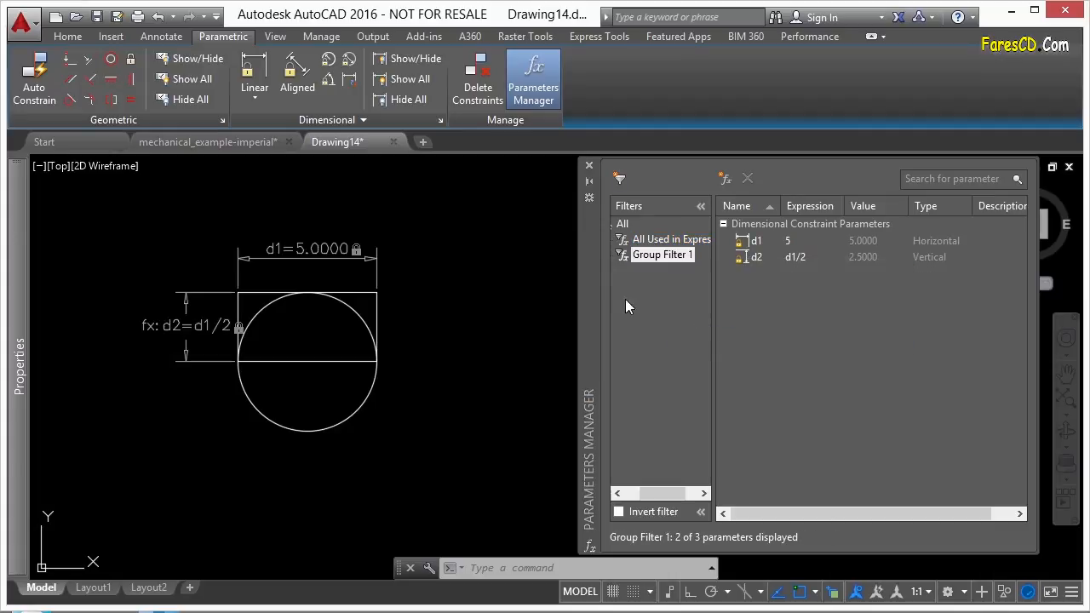
pyautogui.rightClick(669, 254)
pyautogui.click(792, 335)
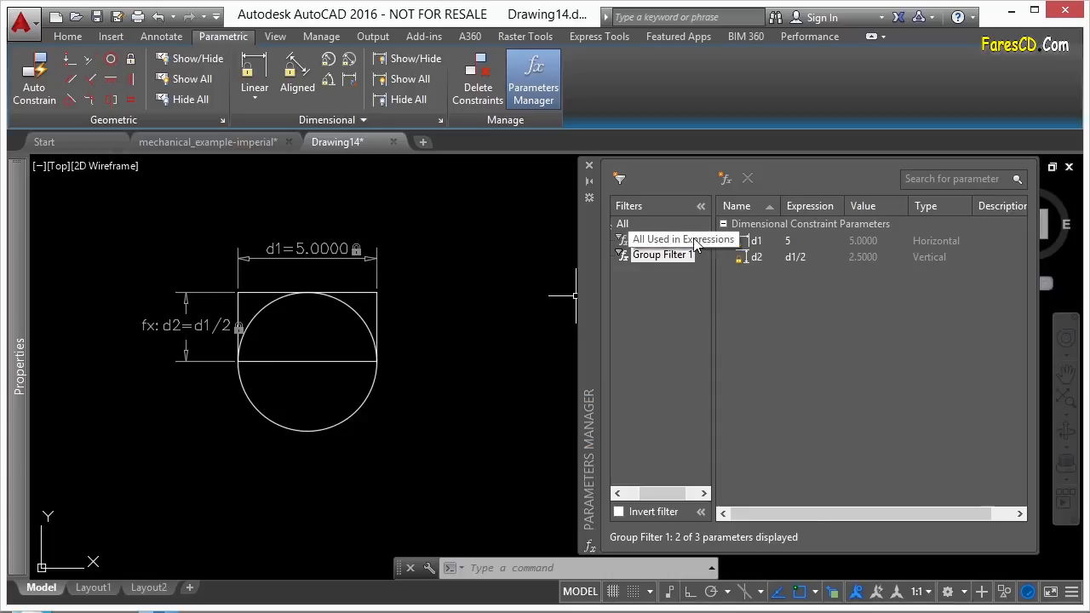
# Step: Create a second parameter group filter with the default name and add the radial parameter rad1 to it
pyautogui.rightClick(651, 240)
pyautogui.click(709, 246)
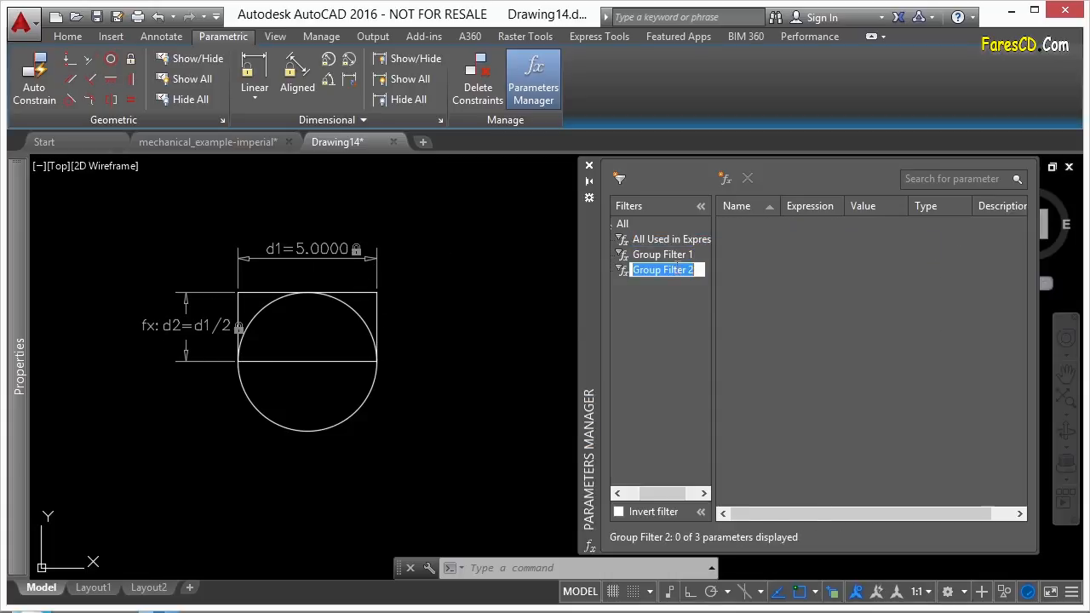
pyautogui.click(664, 239)
pyautogui.moveTo(775, 272); pyautogui.dragTo(658, 271)
# Step: Isolate the dynamic constraints of Group Filter 2 in the drawing
pyautogui.click(666, 271)
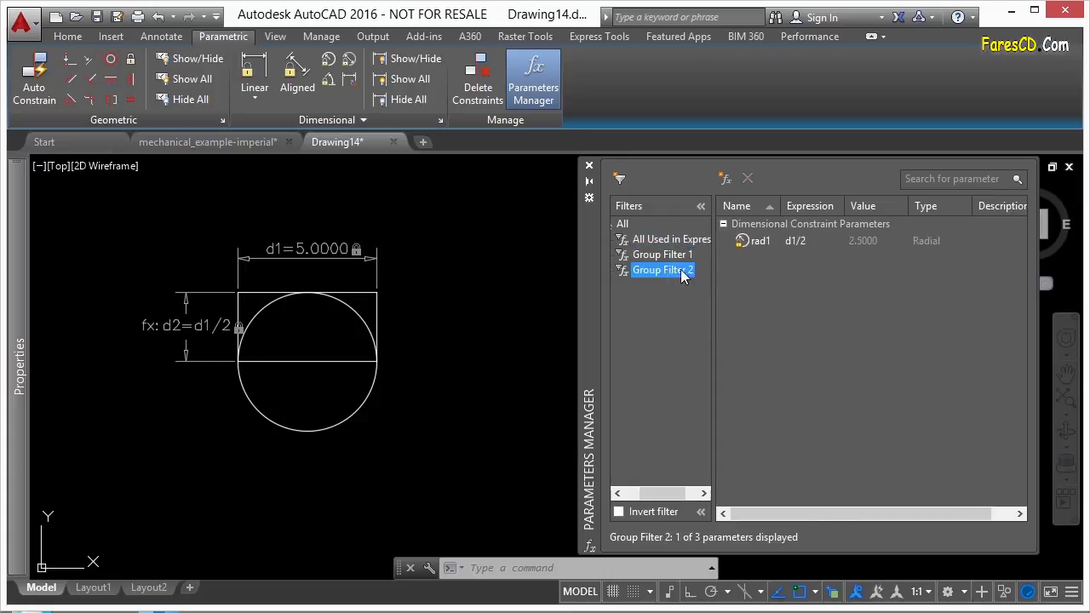
pyautogui.rightClick(670, 271)
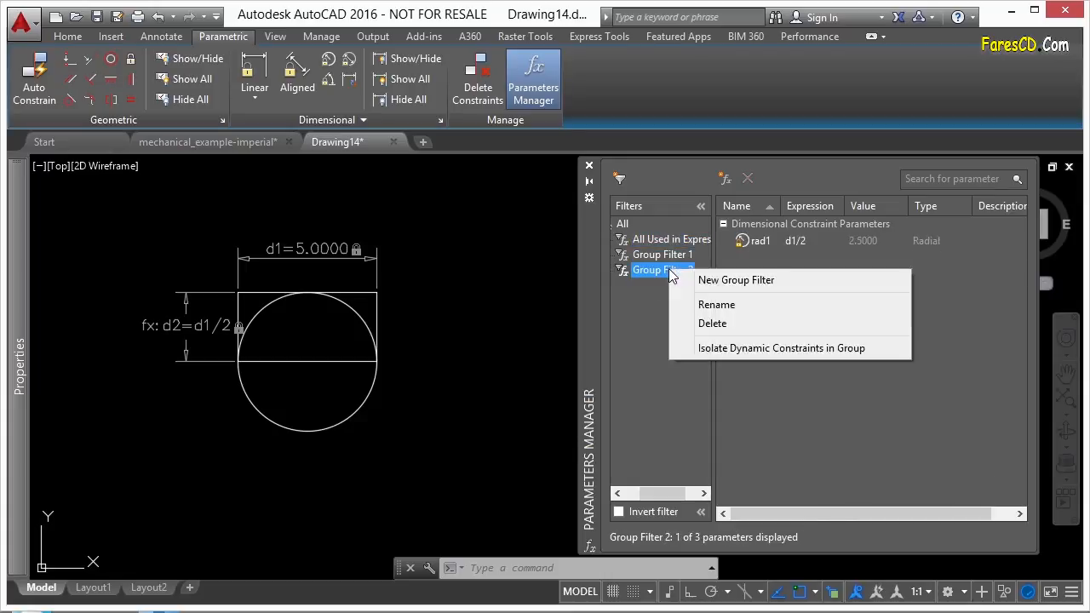
pyautogui.click(757, 350)
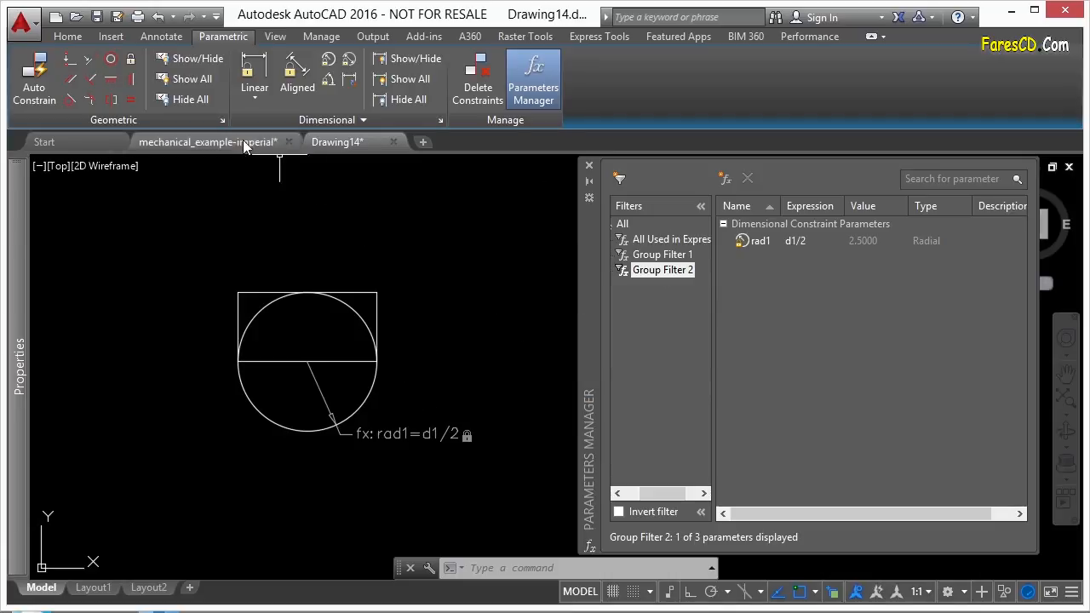
# Step: Examine the constraint parameters and expressions in model space of the mechanical_example-imperial drawing, comparing it with Drawing14
pyautogui.click(277, 143)
pyautogui.click(42, 586)
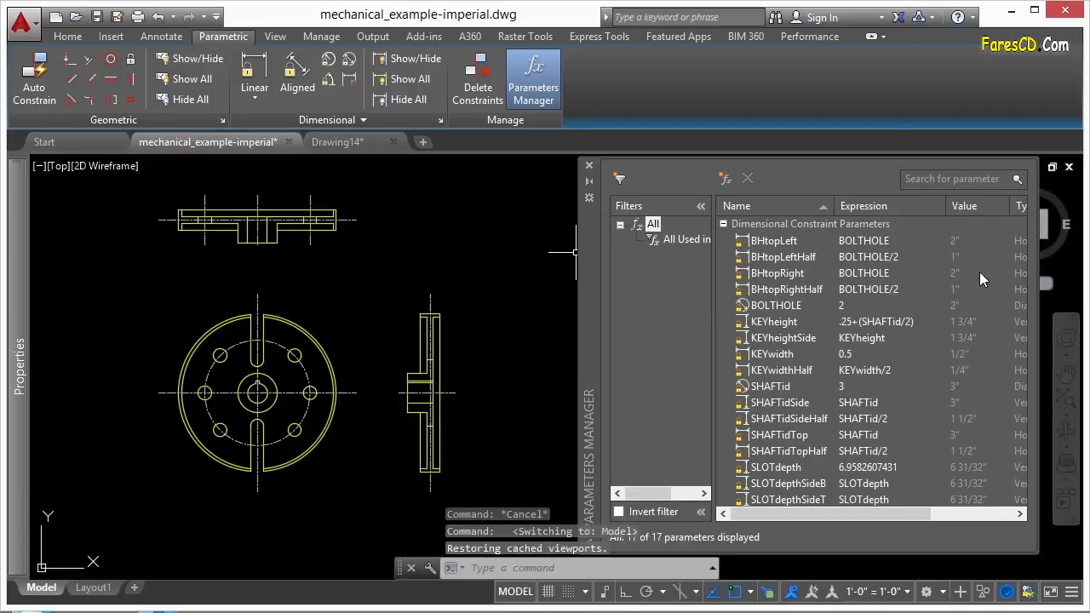
pyautogui.click(979, 339)
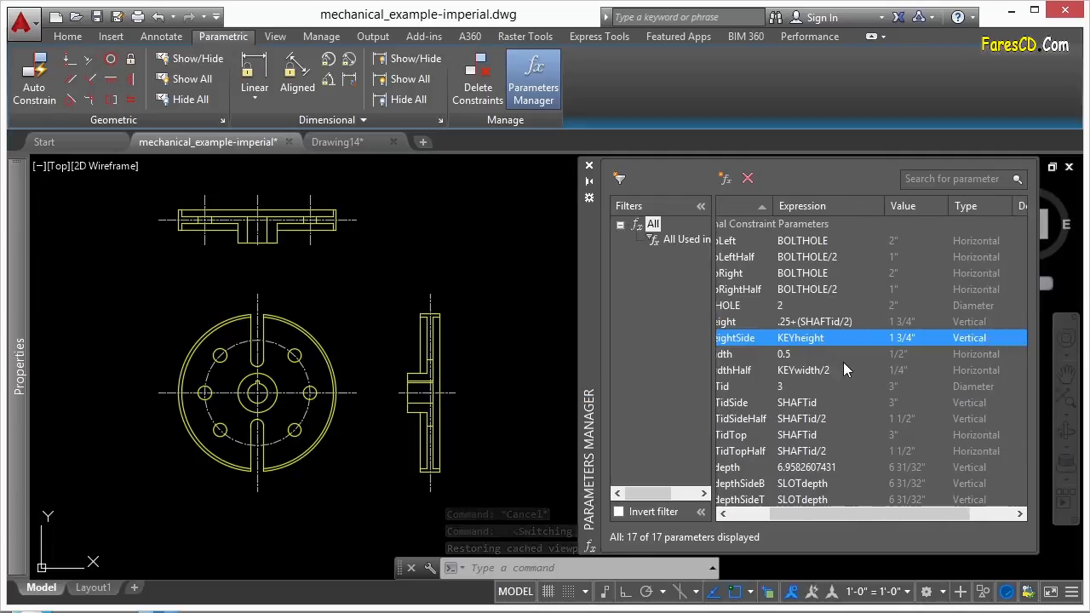
pyautogui.hscroll(-2, 843, 369)
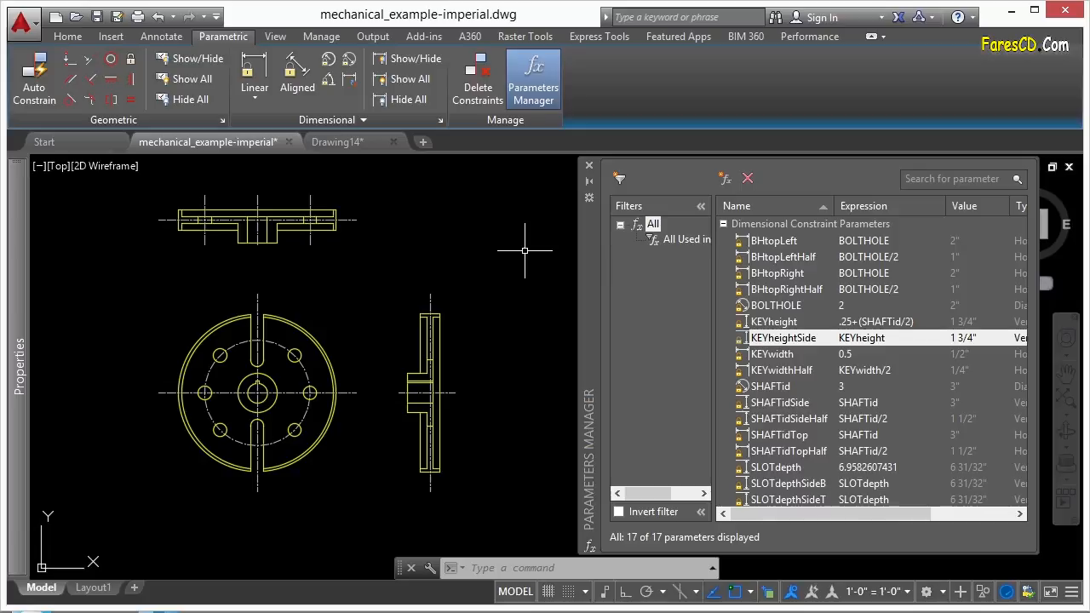
pyautogui.click(336, 143)
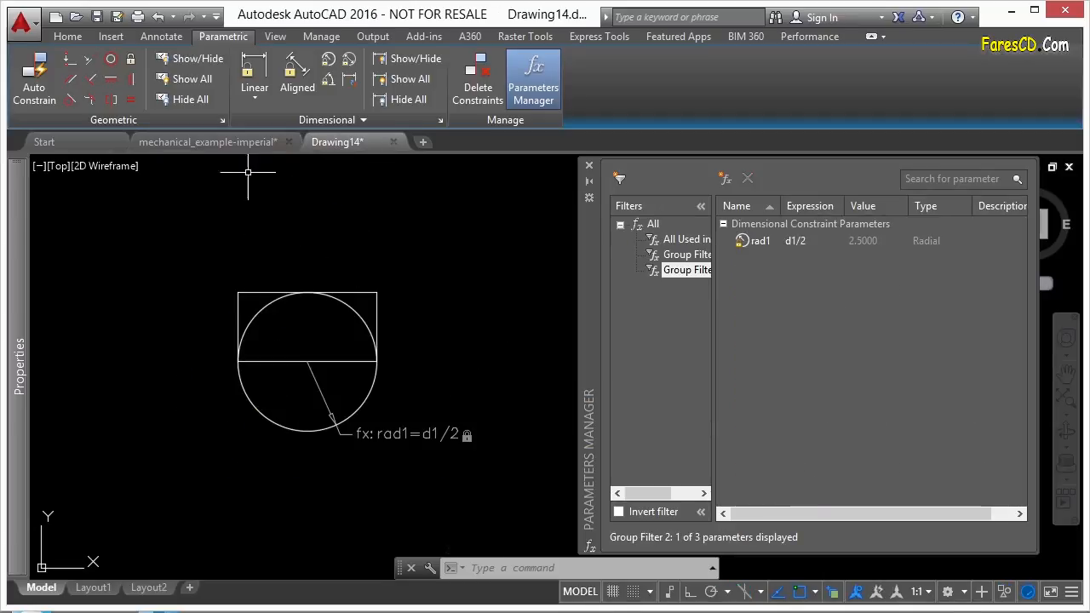
pyautogui.click(238, 143)
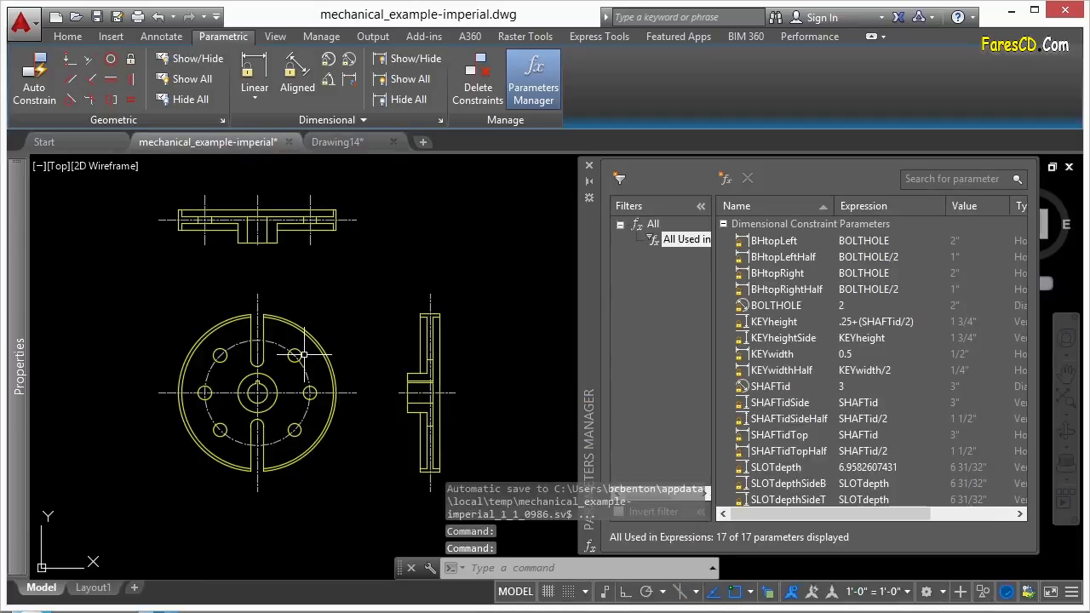